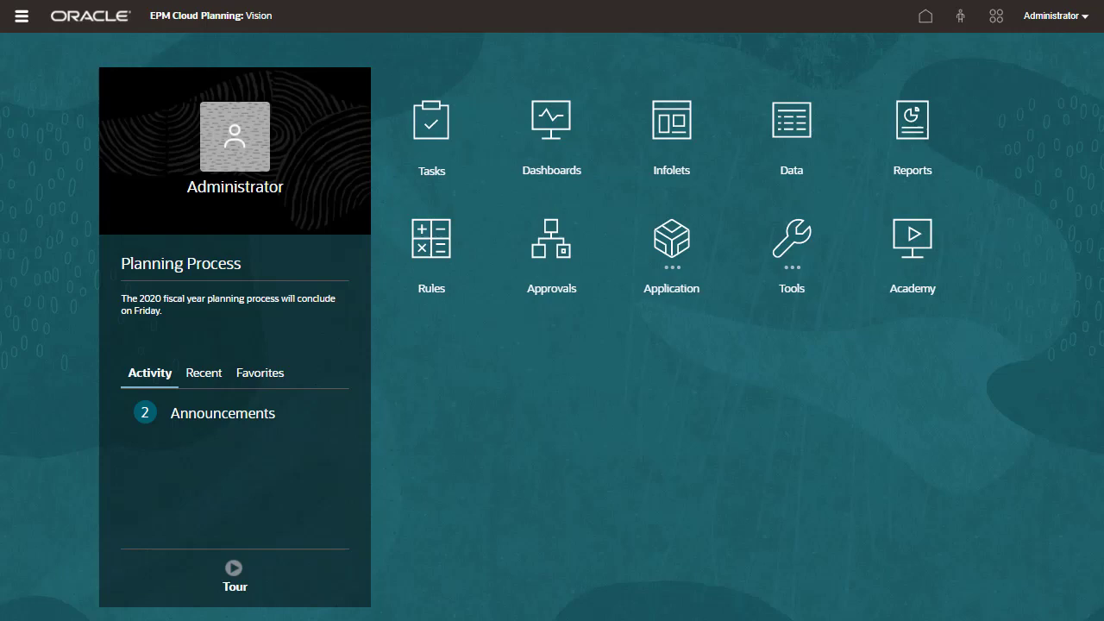
Open the Reports library and browse the Library and DR folders.
left_click(913, 129)
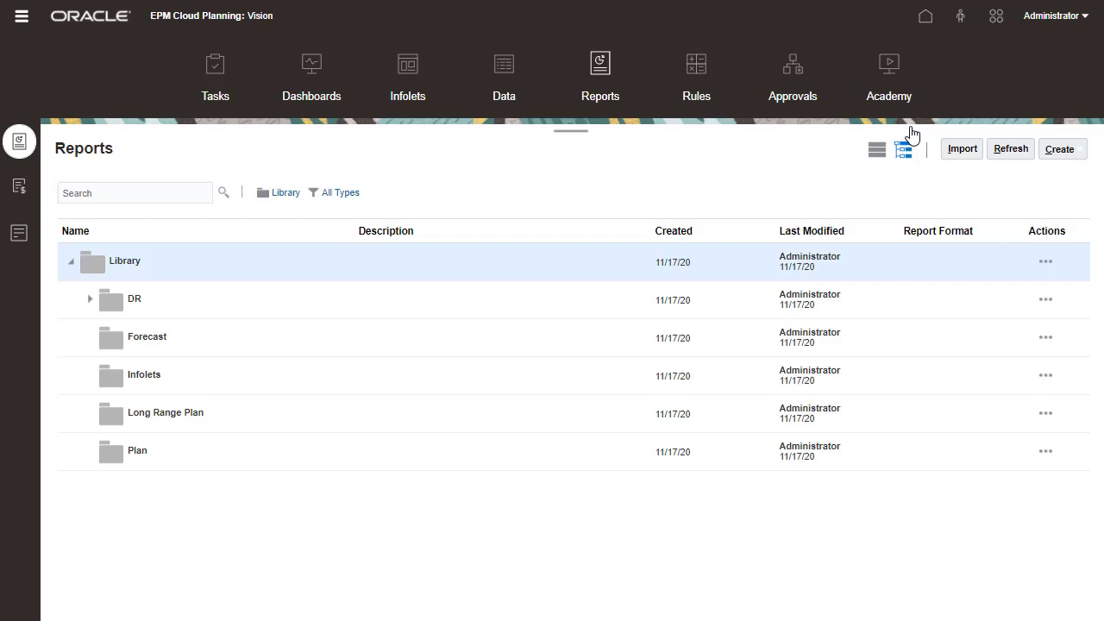
left_click(285, 194)
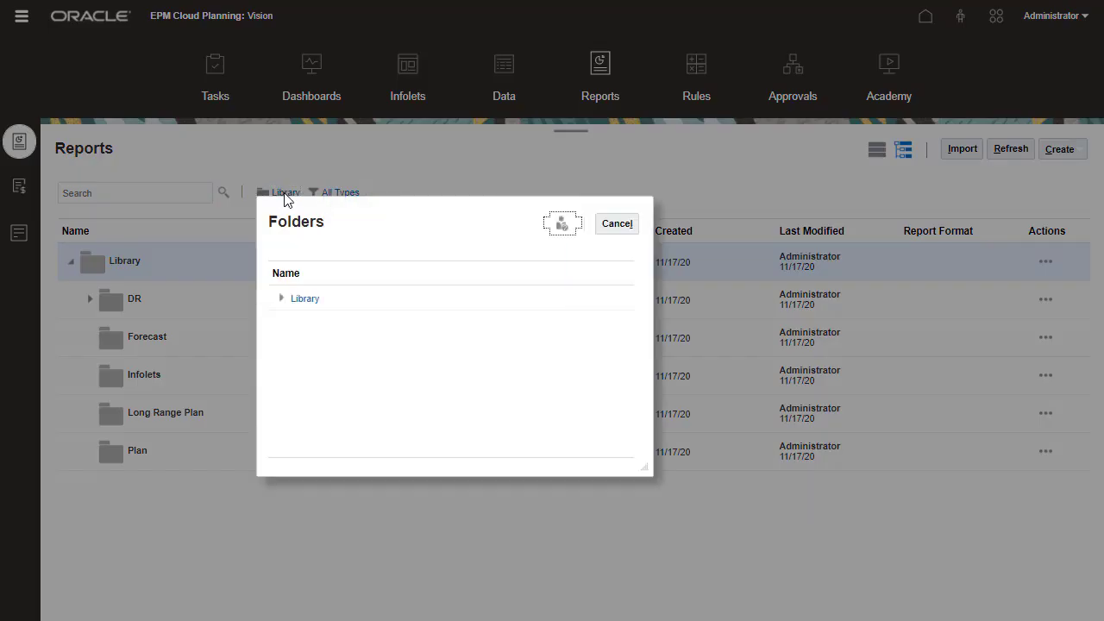
left_click(281, 298)
left_click(314, 325)
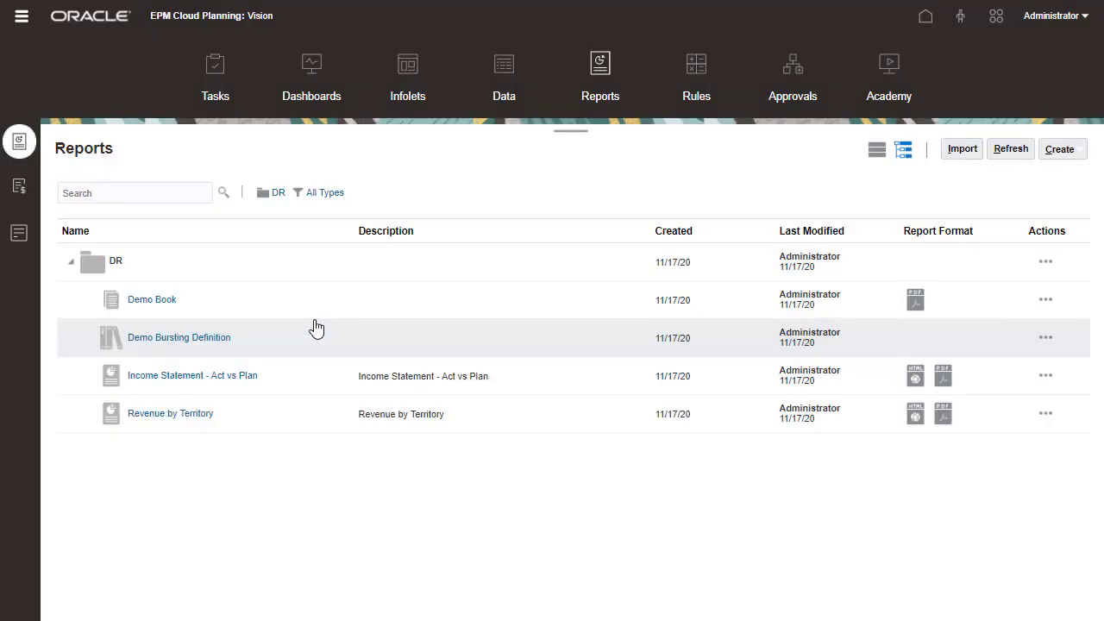
left_click(277, 193)
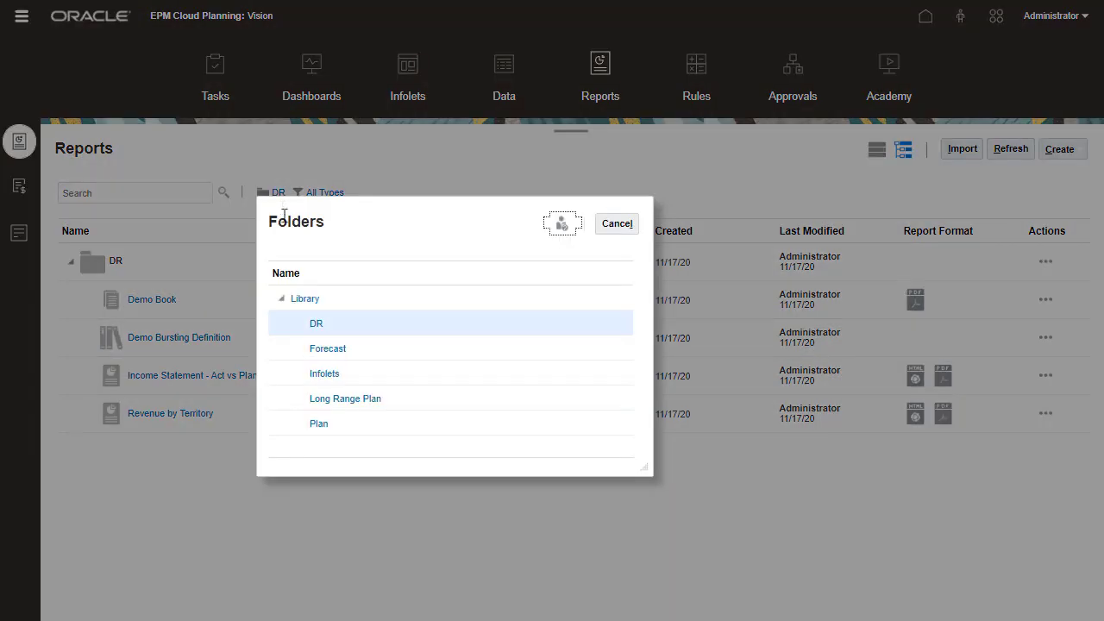
left_click(300, 296)
Create a new folder named Revenue inside Library.
left_click(1046, 261)
left_click(1027, 282)
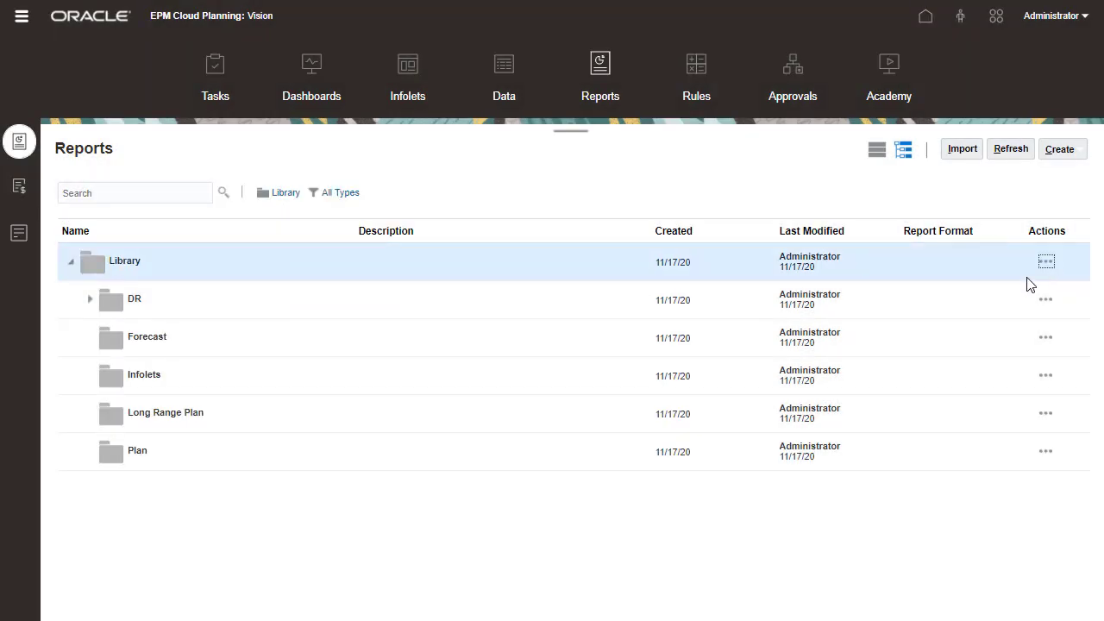
left_click(469, 326)
type("Revenue")
left_click(725, 286)
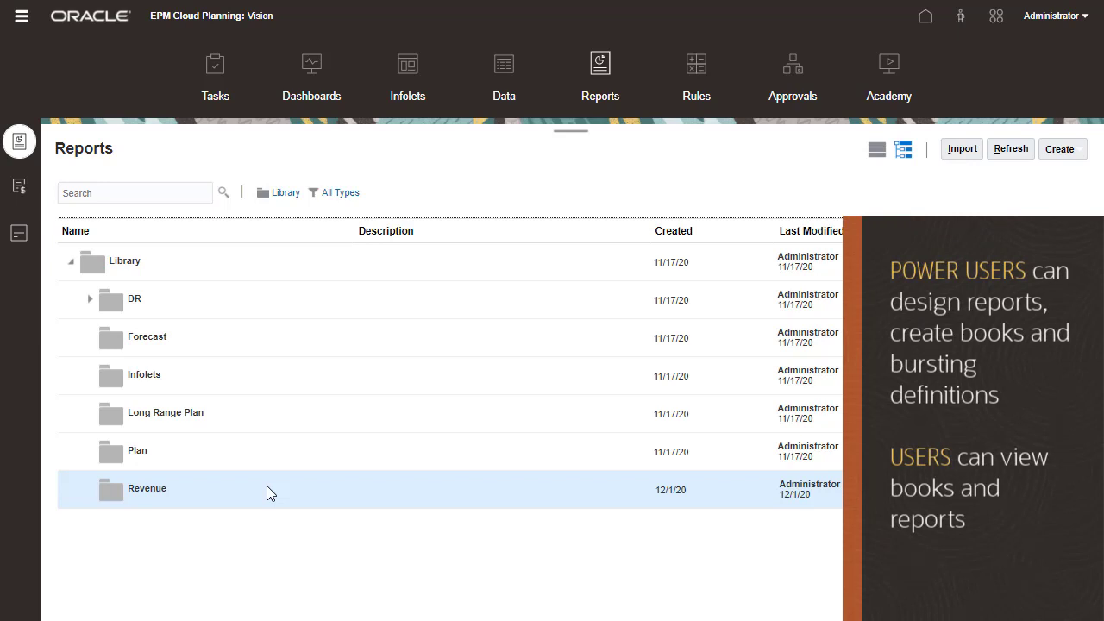
Create a new blank report and add a second page toggled to hidden.
left_click(1061, 150)
left_click(1035, 177)
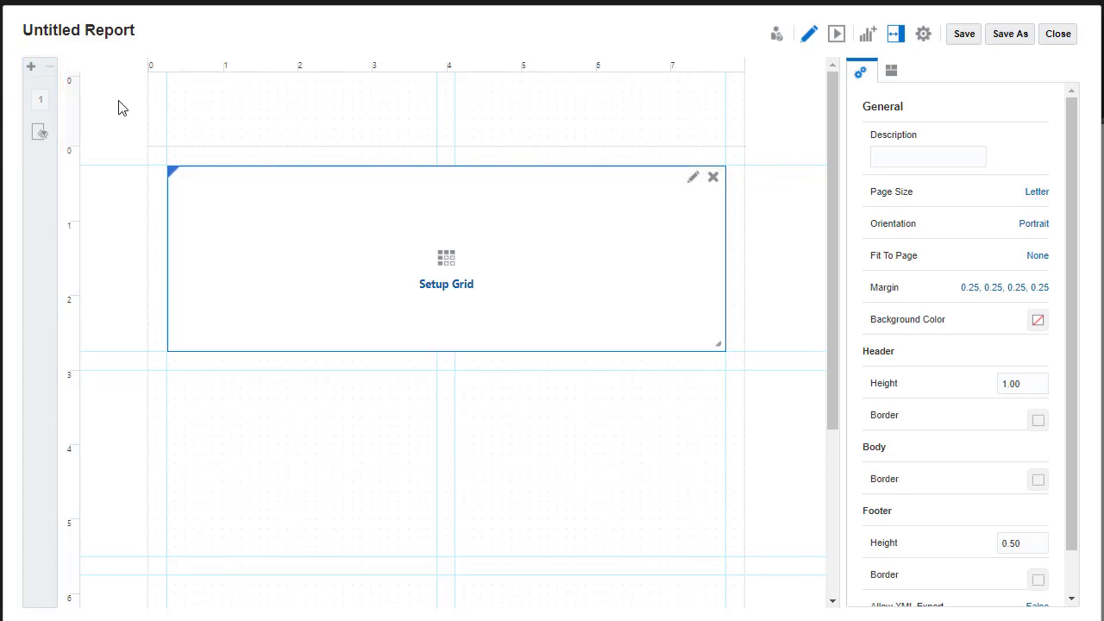
left_click(32, 67)
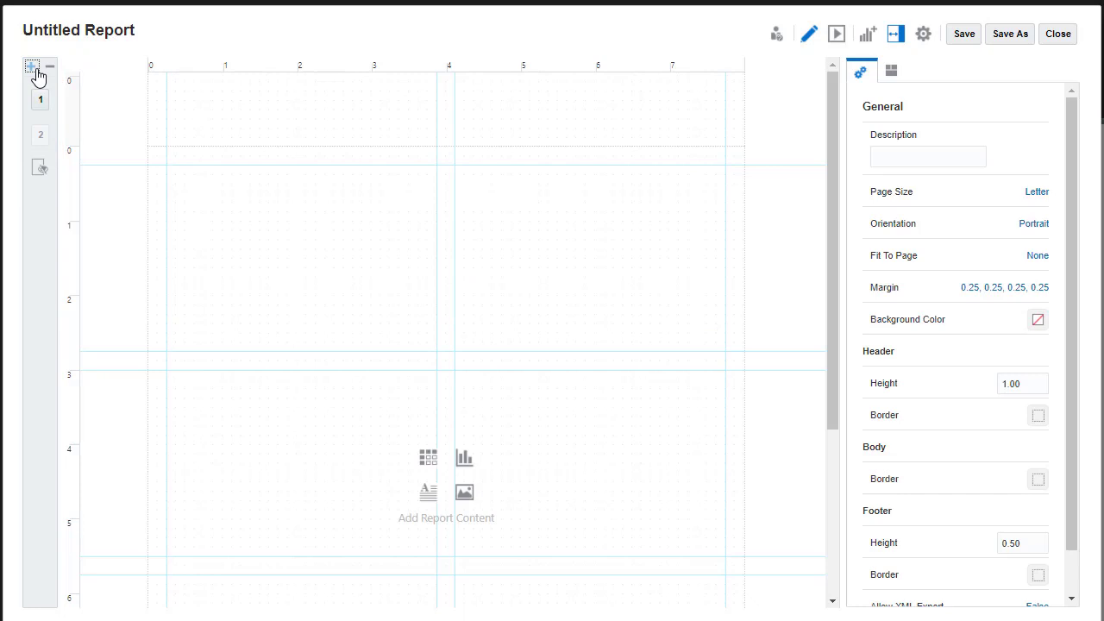
left_click(40, 169)
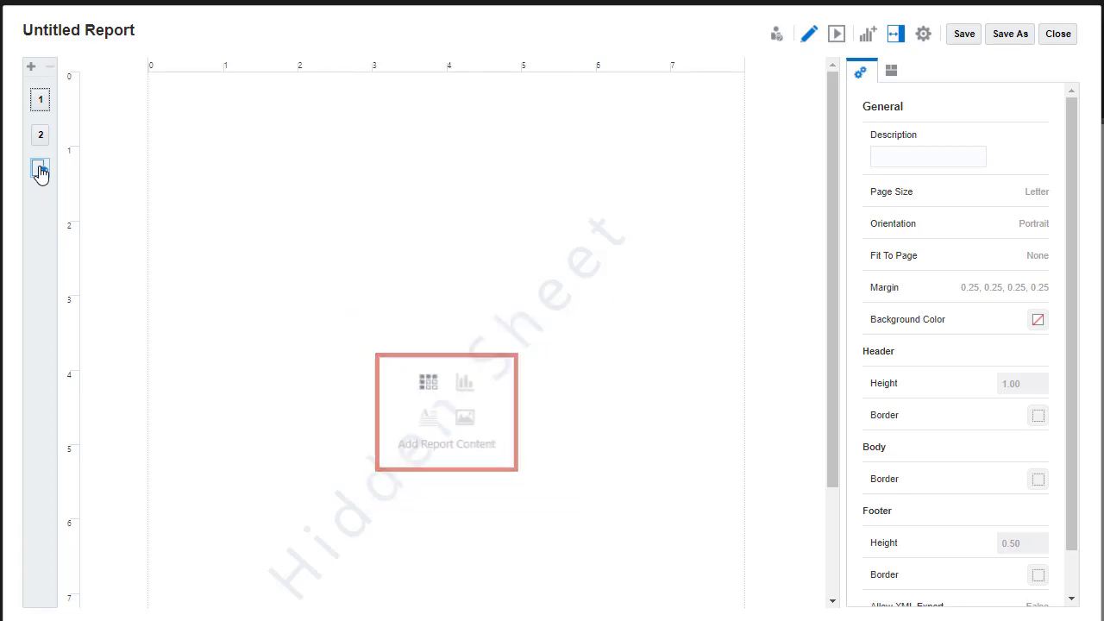
left_click(39, 170)
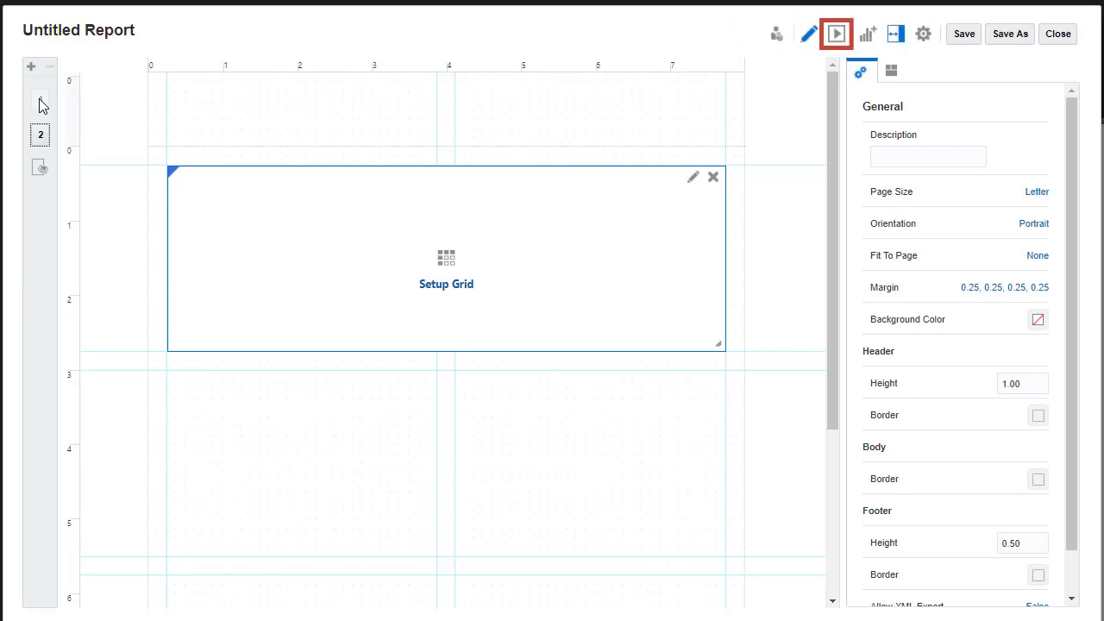
left_click(870, 33)
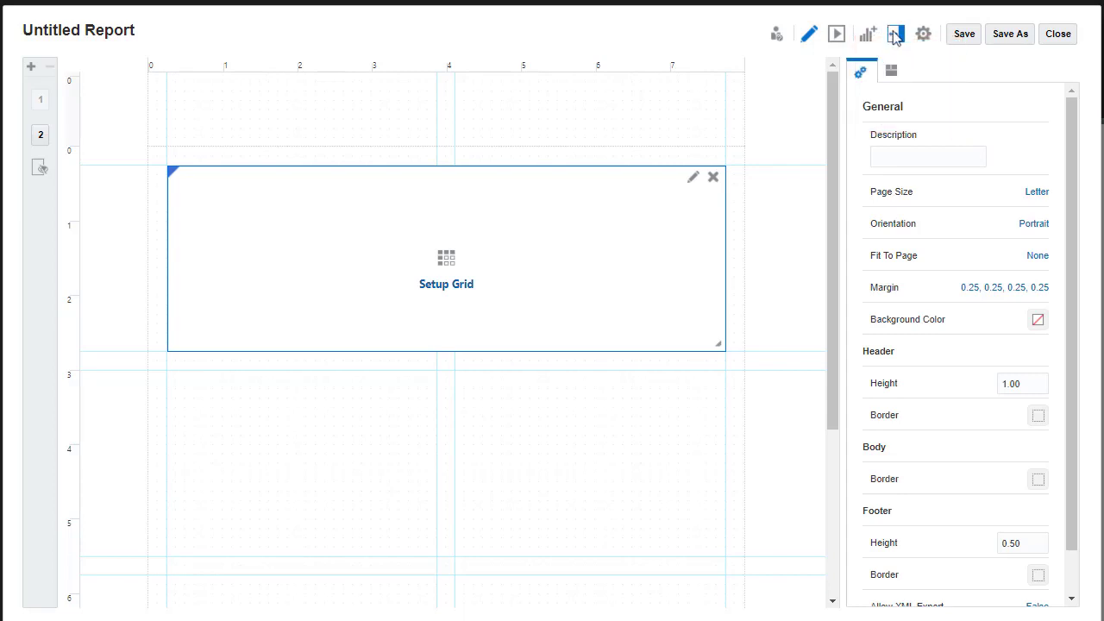
Set the report description to 'Revenue by Territory' and base the grid on Vision Plan2.
left_click(896, 36)
left_click(896, 38)
left_click(904, 152)
type("Revenu")
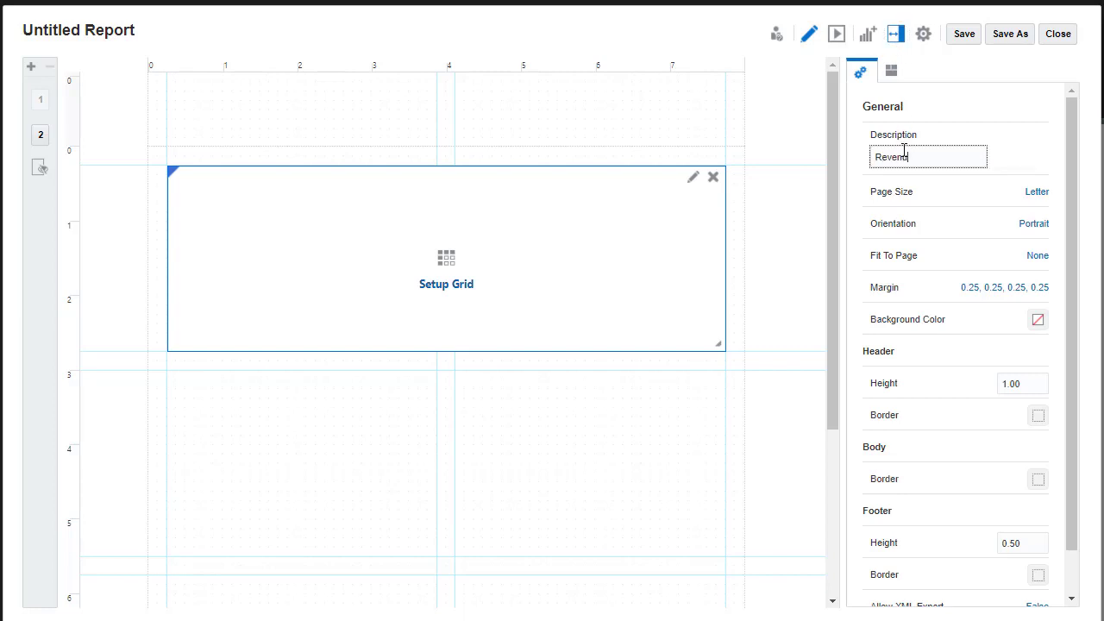
type("e by Territory")
left_click(446, 256)
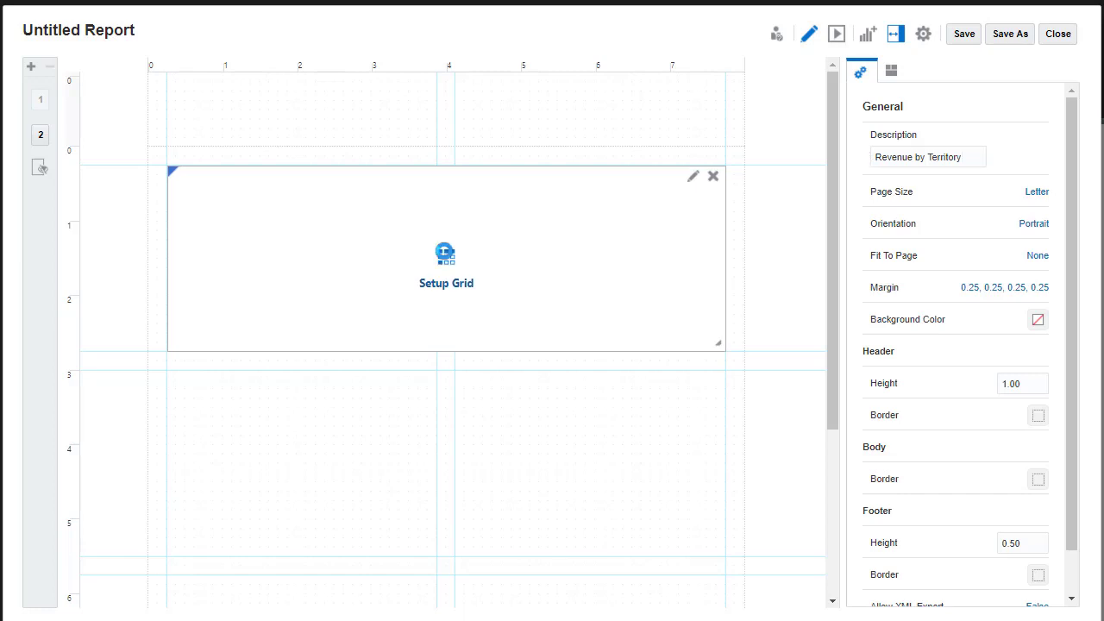
left_click(469, 241)
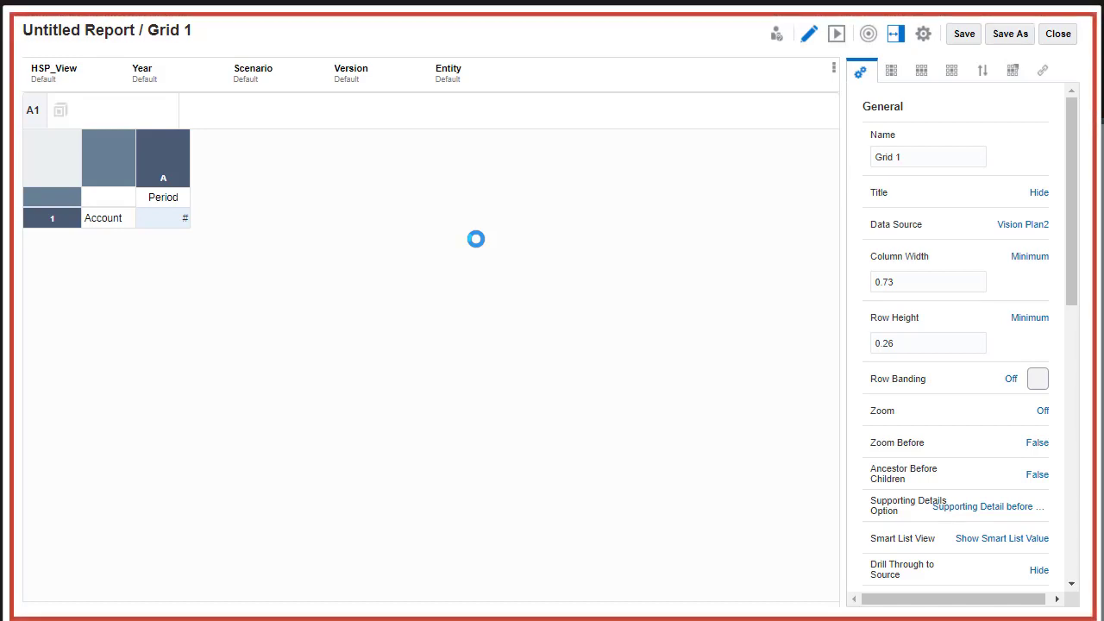
Reopen Grid 1 and review its Column, Row, Cell, Sorting, Conditional and Drill properties.
left_click(1056, 34)
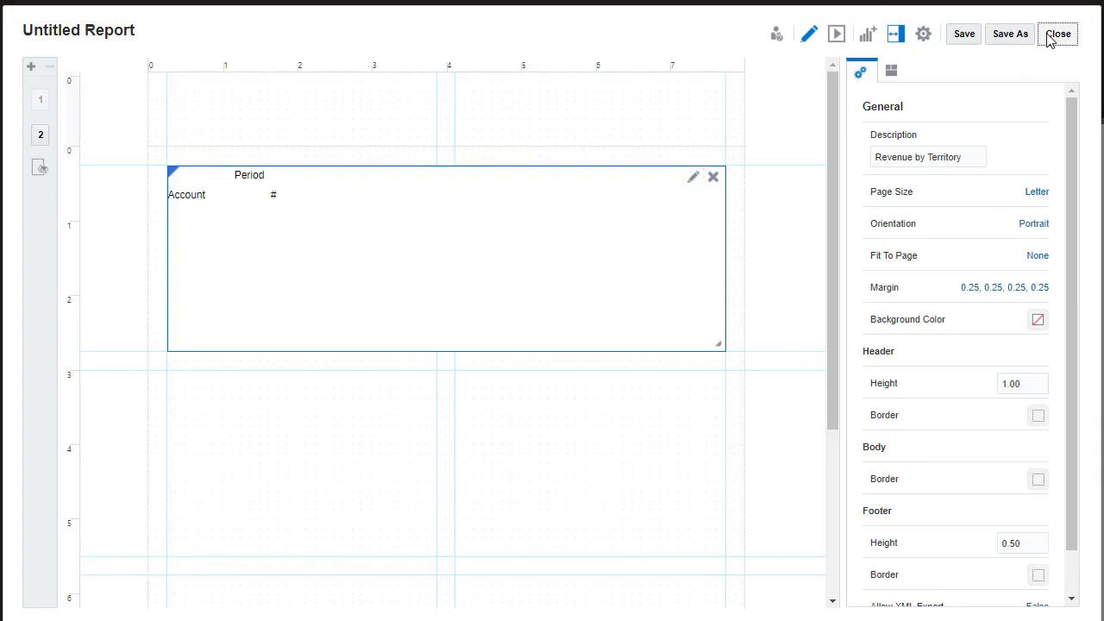
left_click(693, 177)
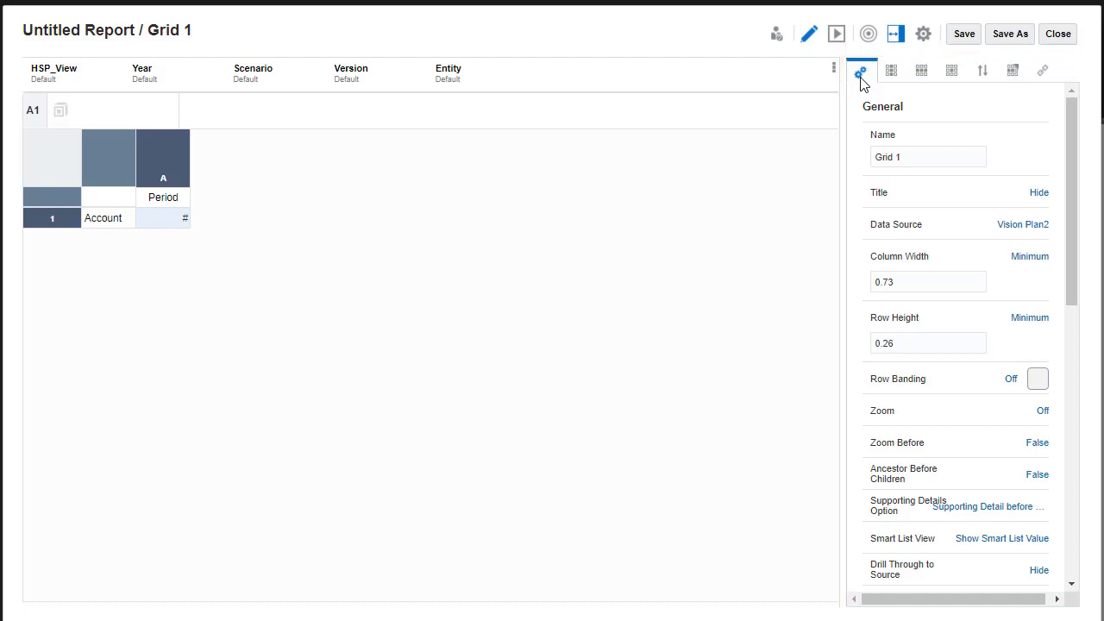
left_click(891, 72)
left_click(923, 73)
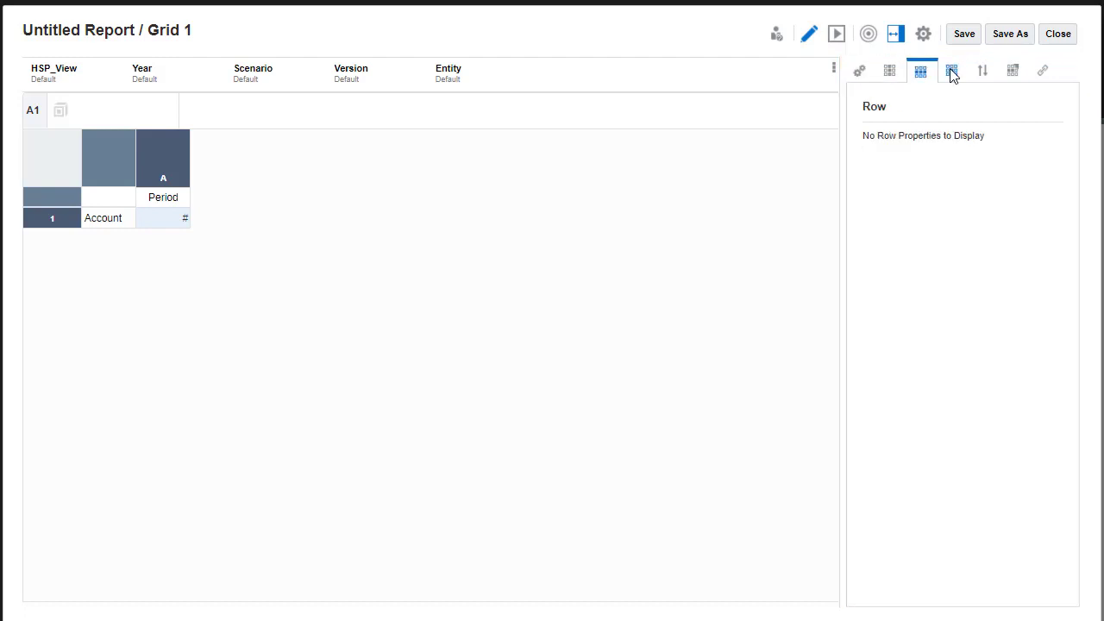
left_click(953, 75)
left_click(985, 74)
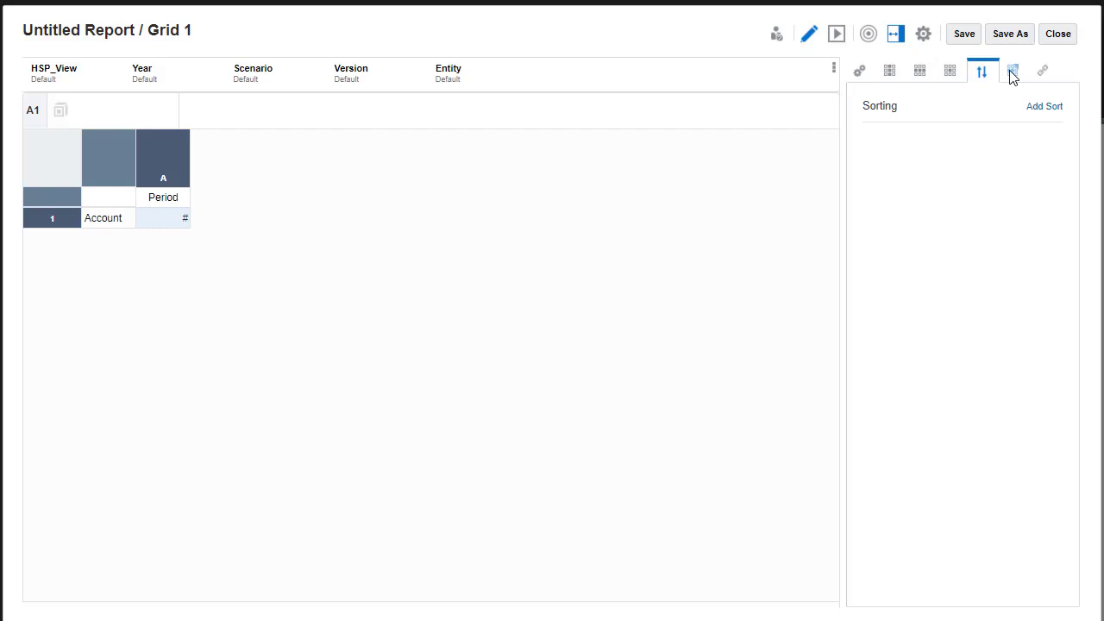
left_click(1011, 74)
left_click(1044, 74)
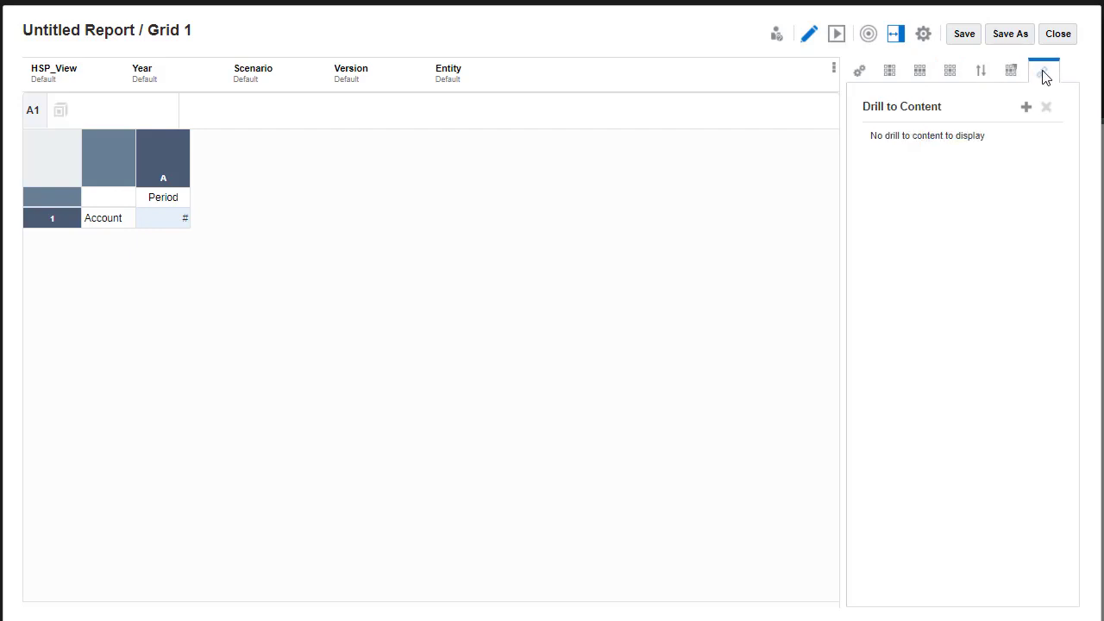
left_click(861, 73)
Change Grid 1's data source to Vision Plan1 and accept the Product POV notice.
left_click(1018, 226)
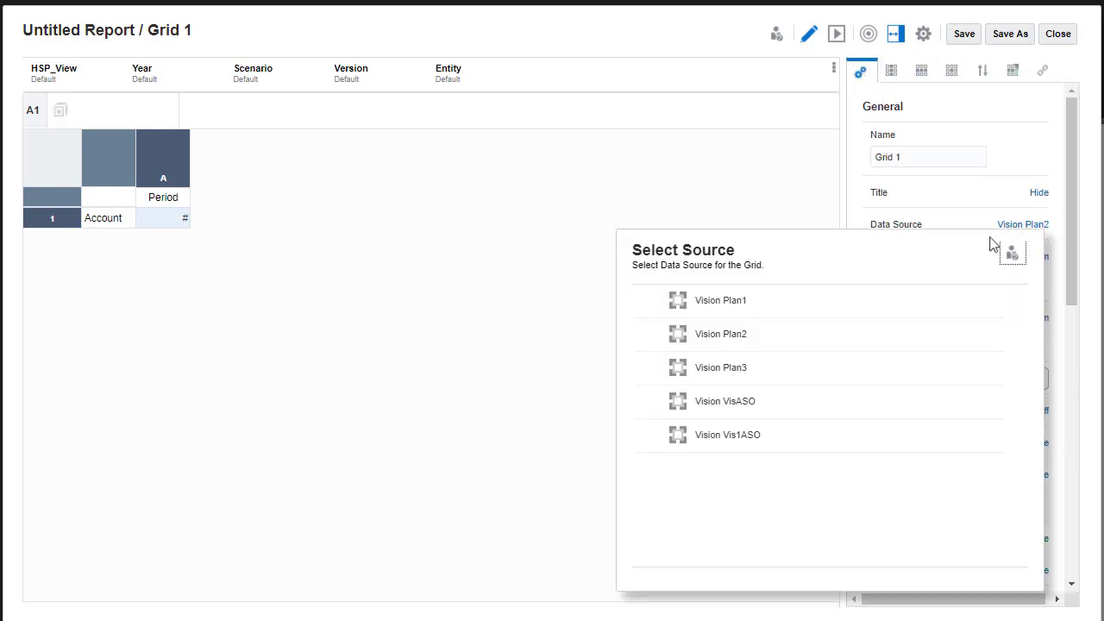
left_click(831, 299)
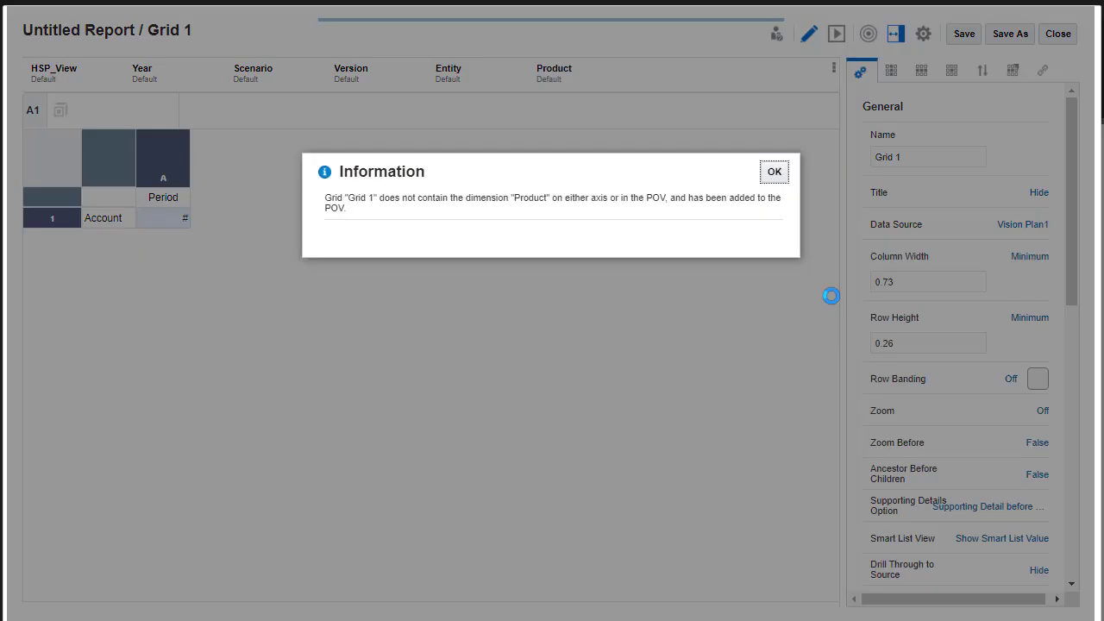
left_click(775, 172)
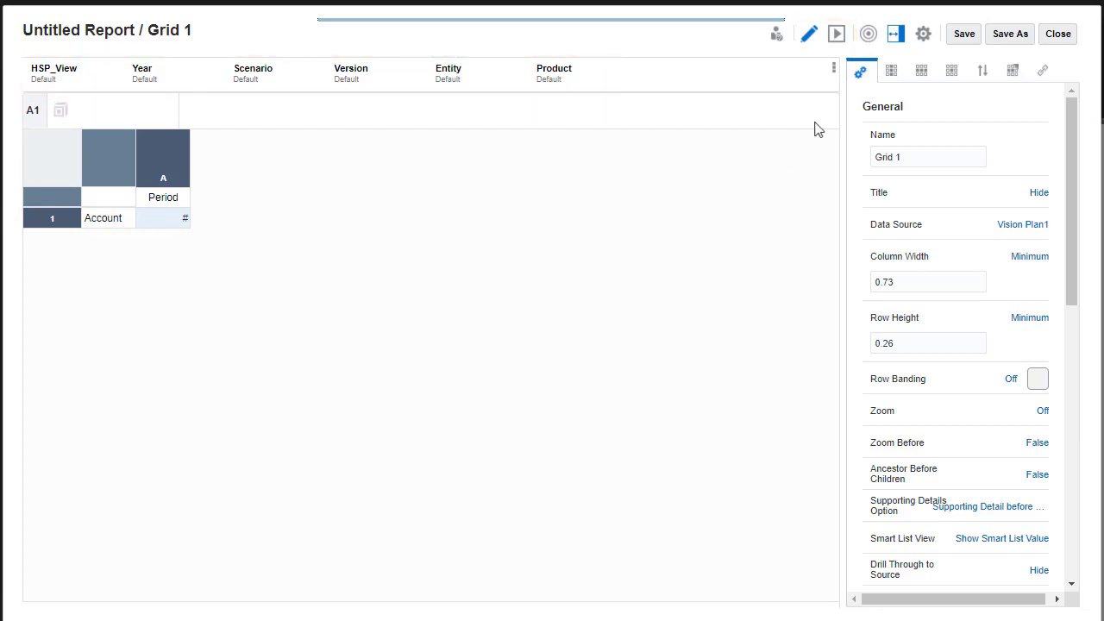
Move Scenario to columns and Entity to rows, ordering the POV Account, Year, Product, Version.
left_click(866, 42)
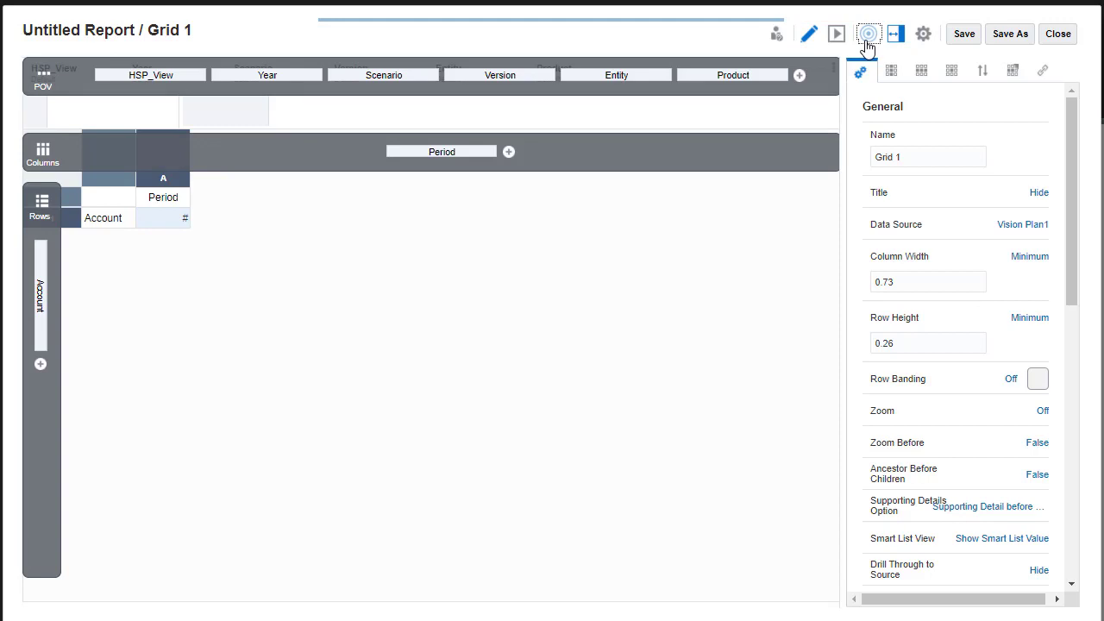
left_click_drag(354, 78, 176, 163)
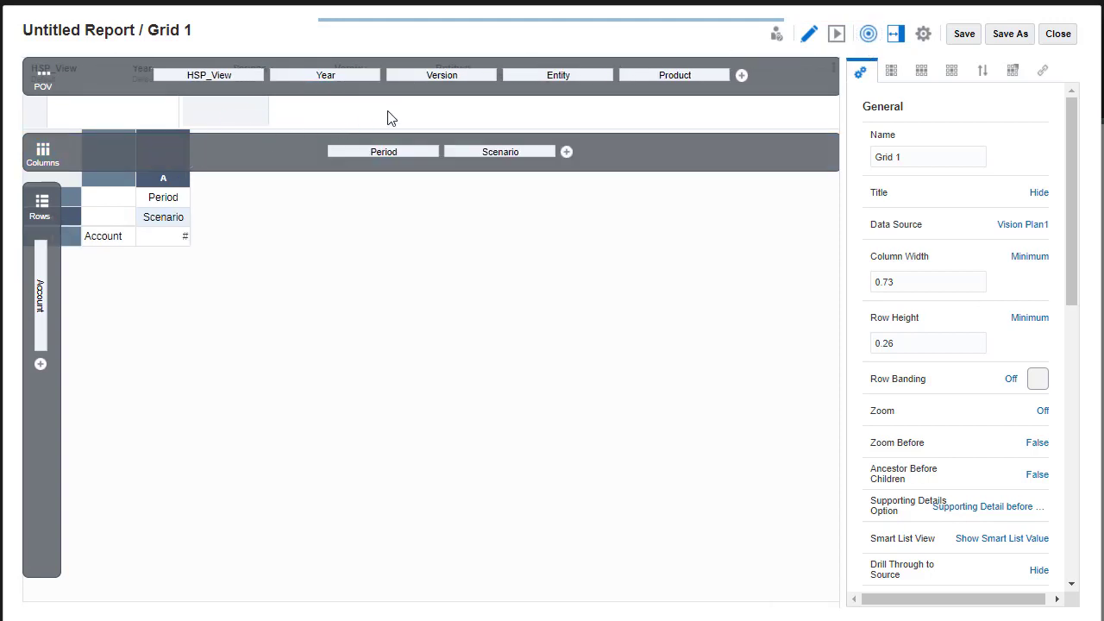
left_click_drag(558, 75, 208, 101)
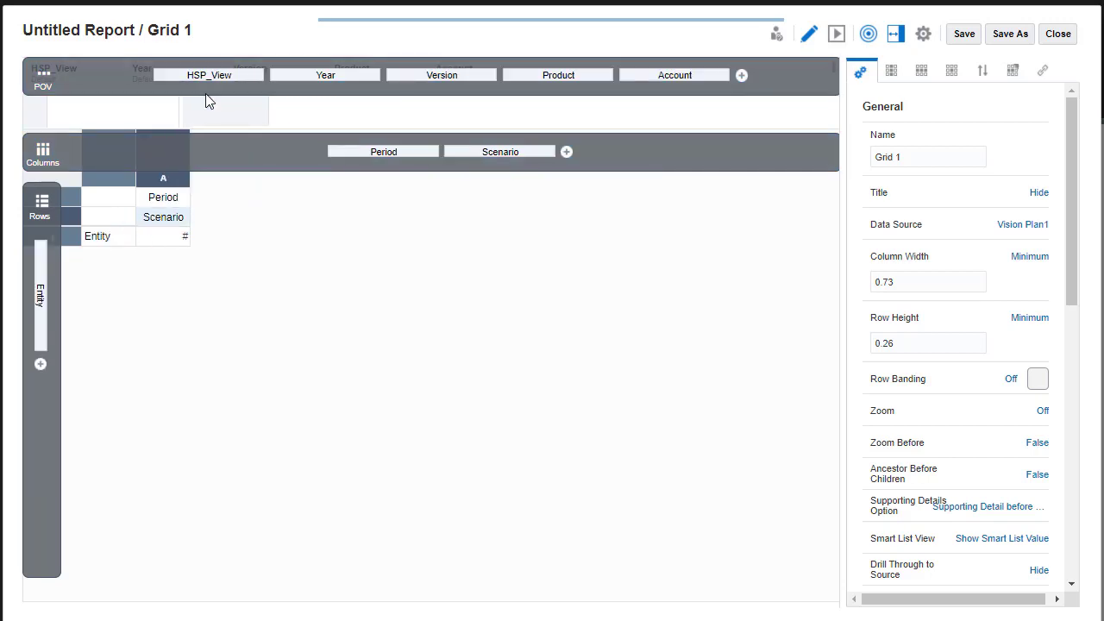
left_click_drag(648, 81, 232, 68)
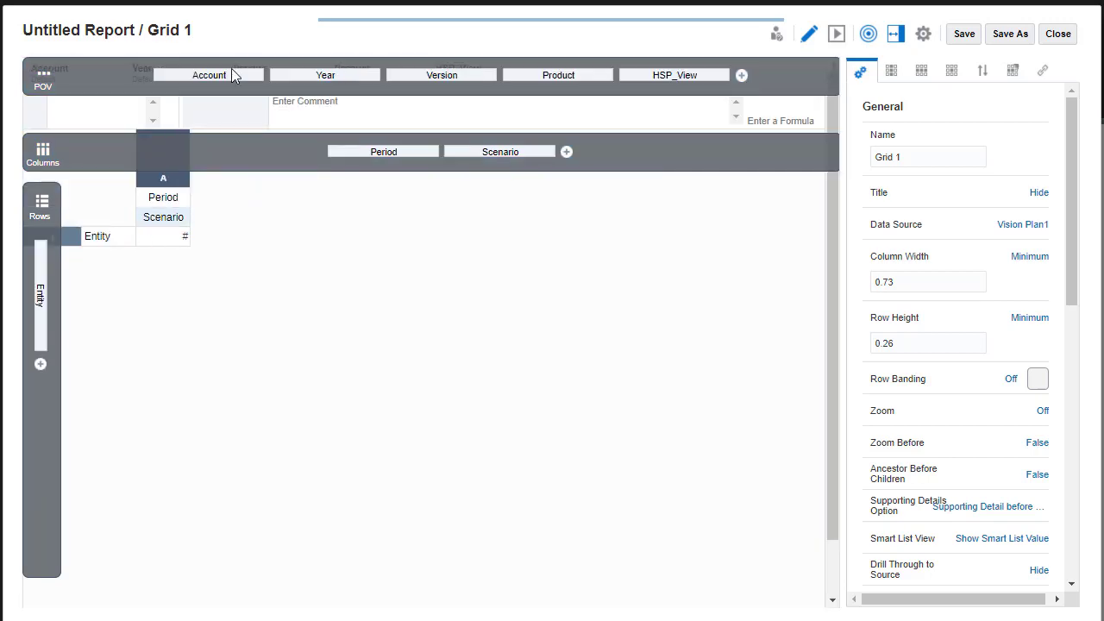
left_click_drag(437, 79, 570, 77)
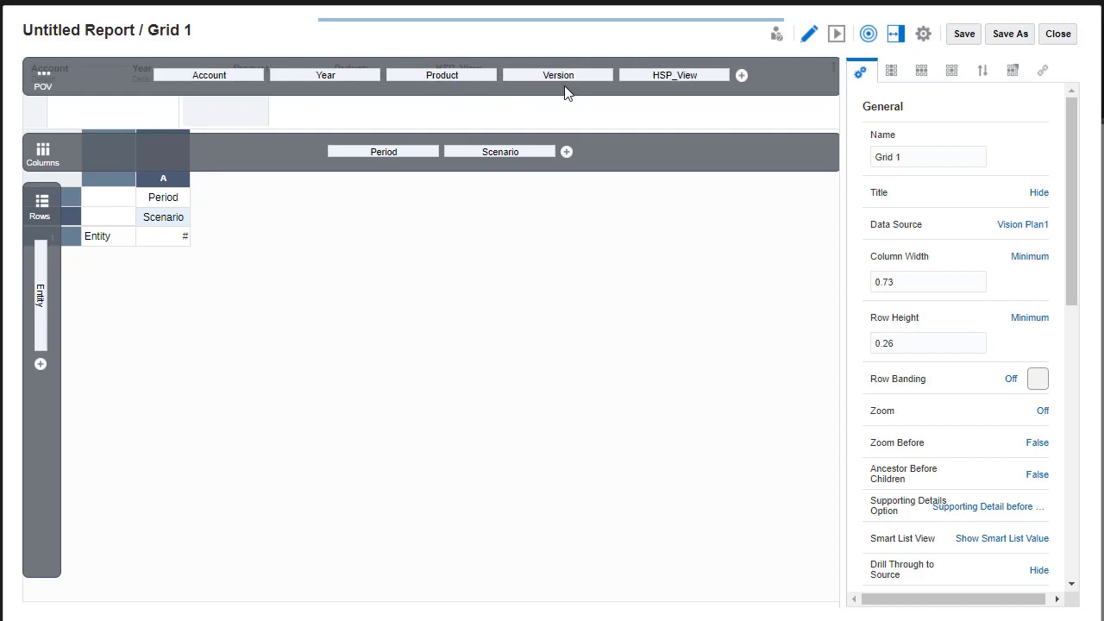
Keep the grid's member labels displaying aliases.
left_click(869, 33)
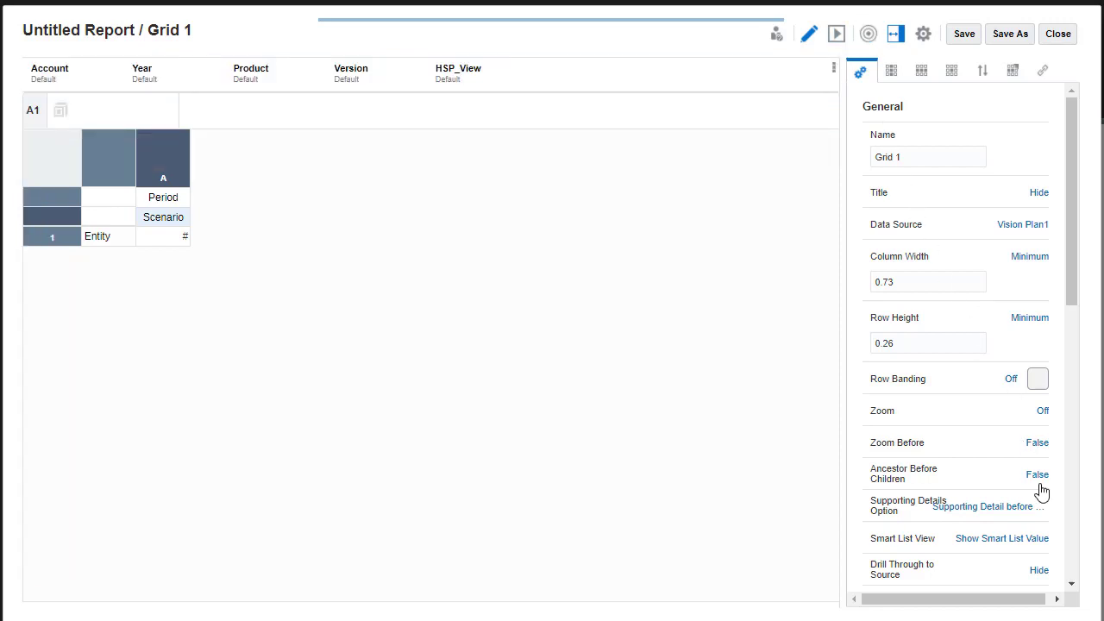
scroll(1070, 587, "down", 5)
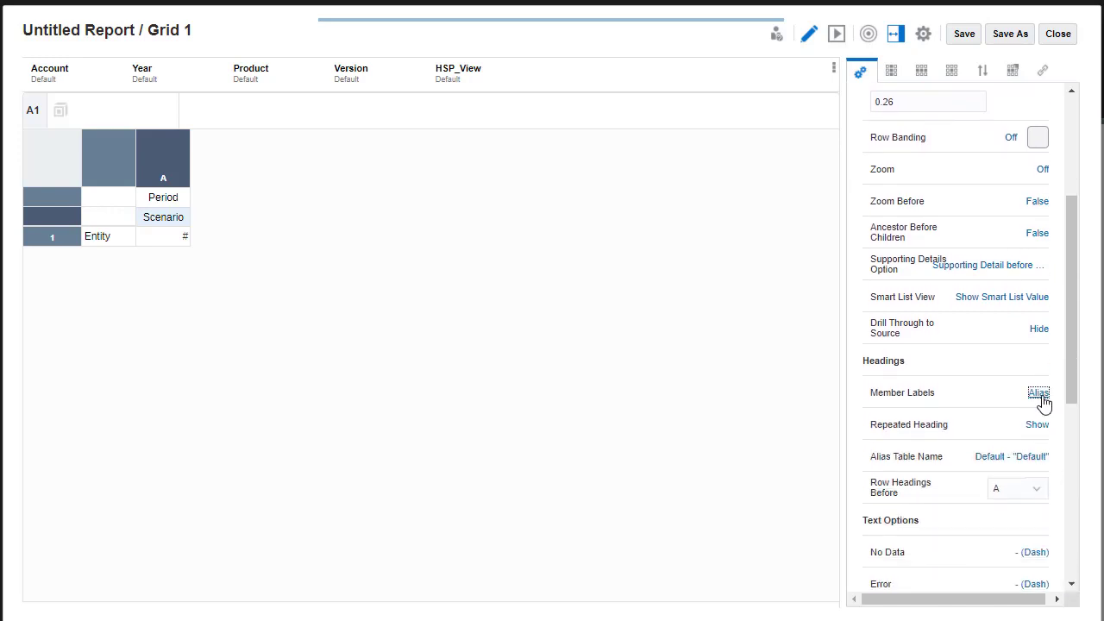
left_click(1039, 395)
left_click(975, 421)
Show the Scenario heading as its alias and the Period heading as the member name.
left_click(166, 219)
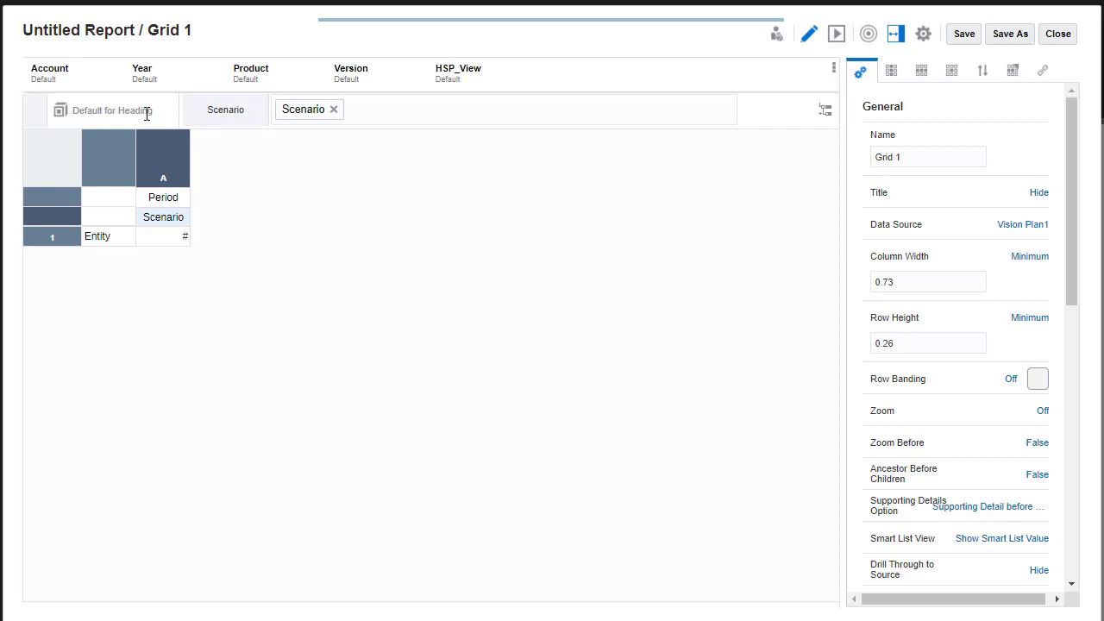
left_click(60, 110)
left_click(66, 173)
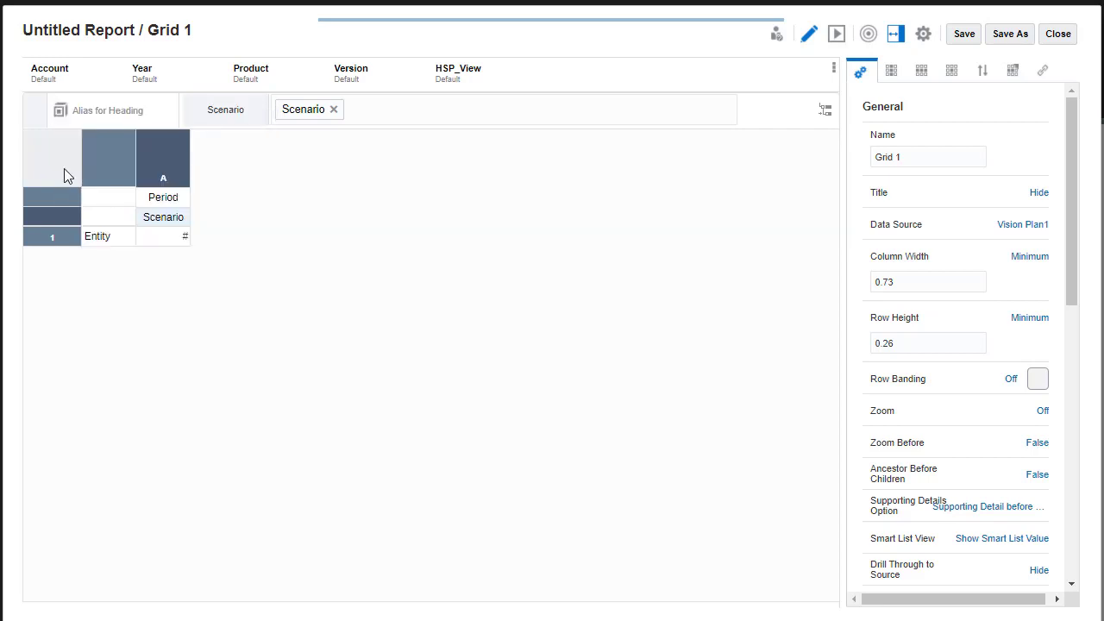
left_click(149, 201)
left_click(62, 112)
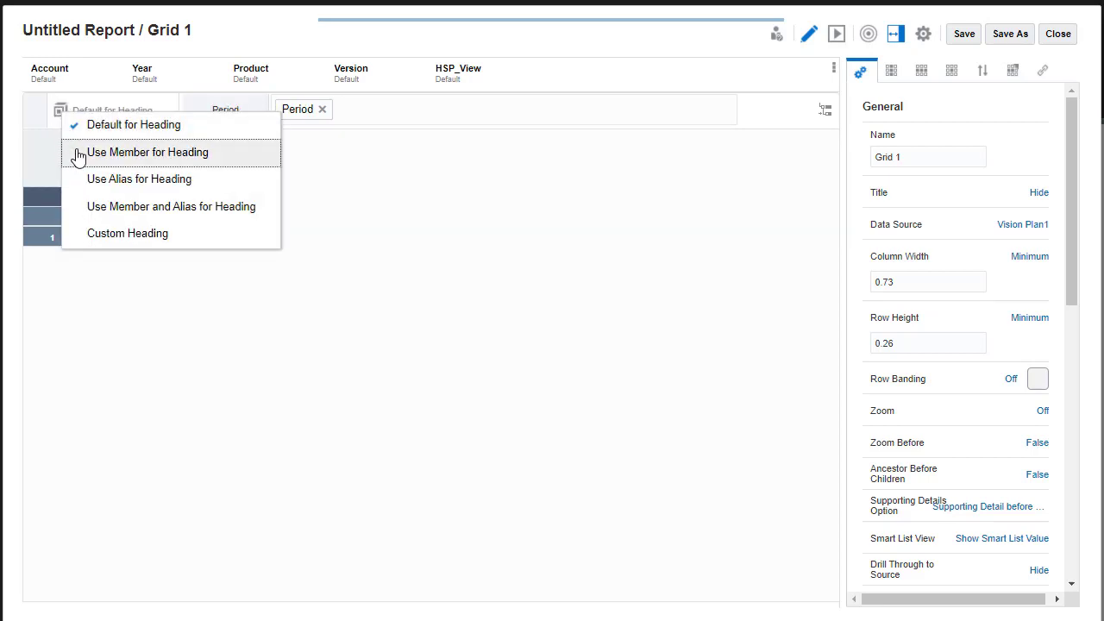
left_click(78, 154)
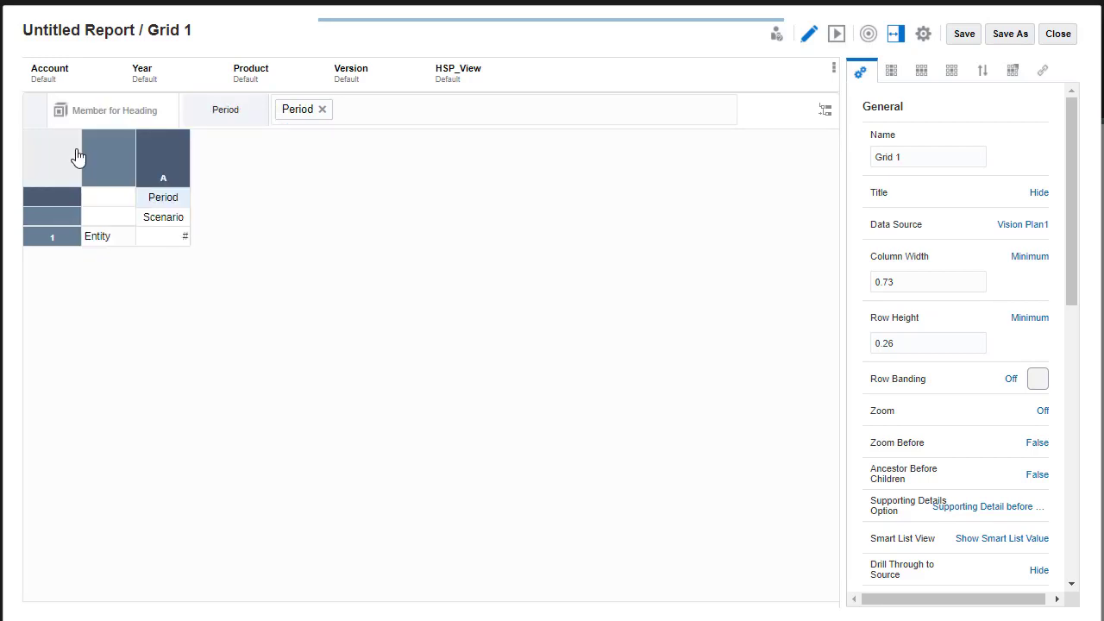
Move Period from the columns into the POV.
left_click(869, 34)
left_click_drag(431, 149, 384, 79)
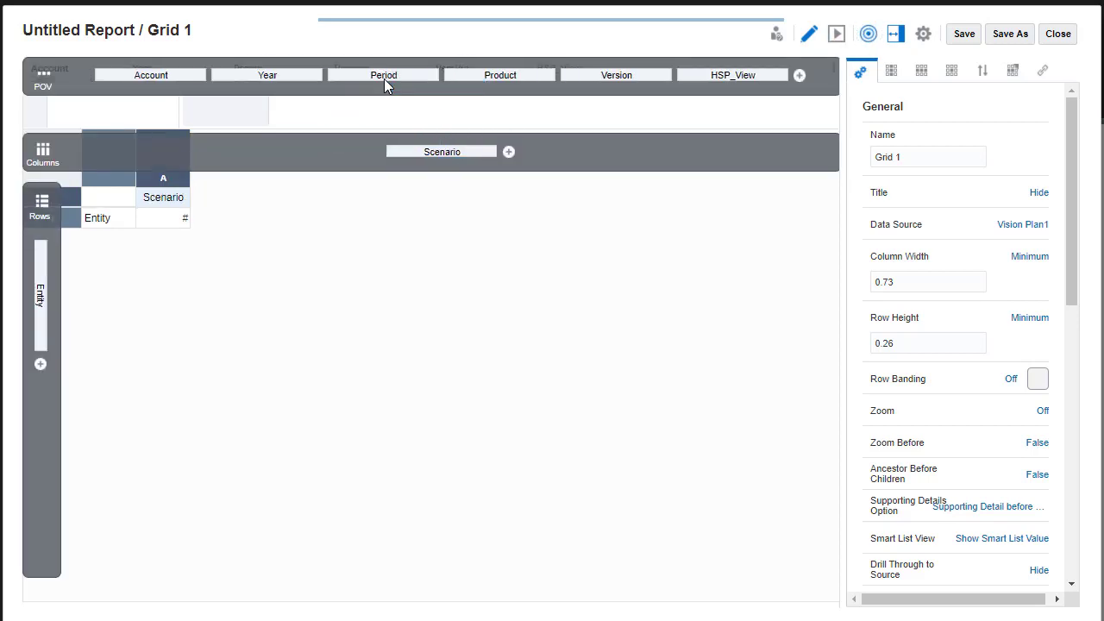
left_click(866, 38)
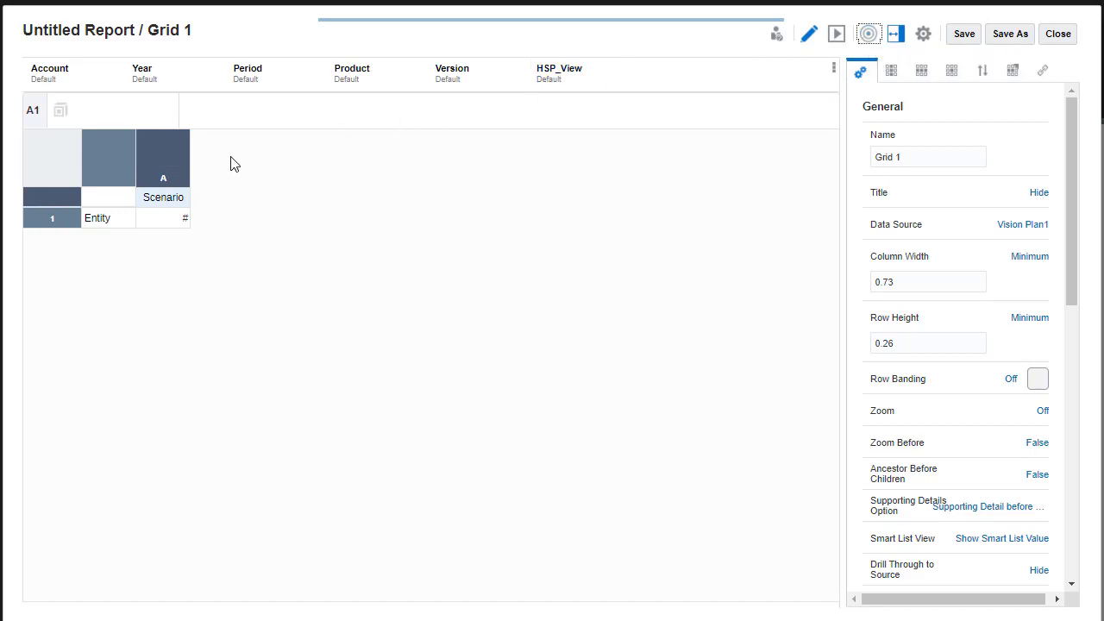
left_click(163, 199)
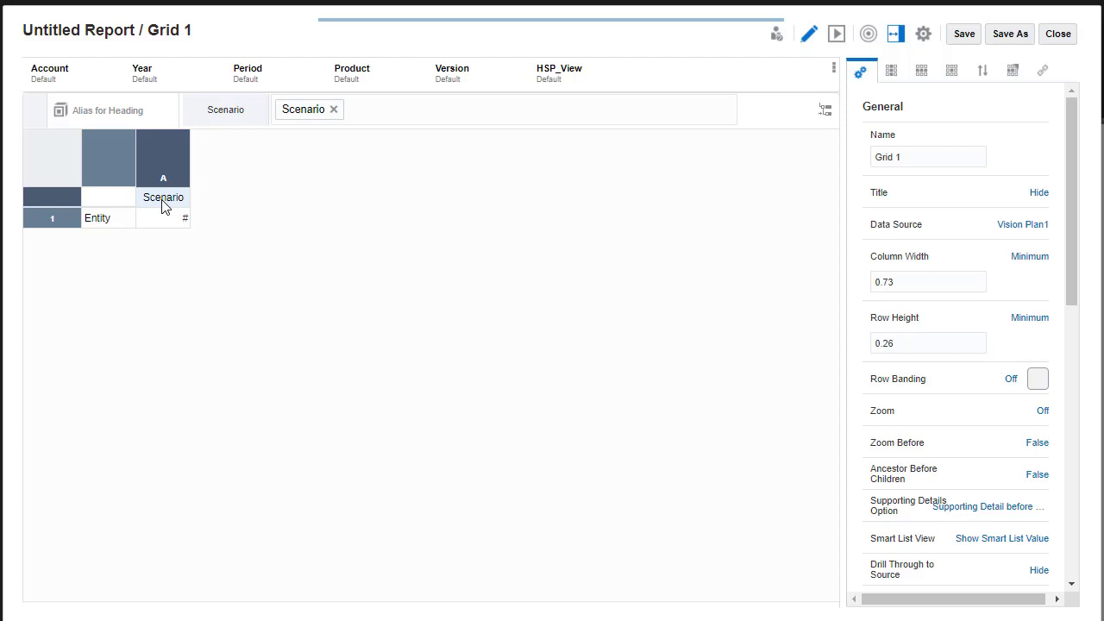
left_click(825, 112)
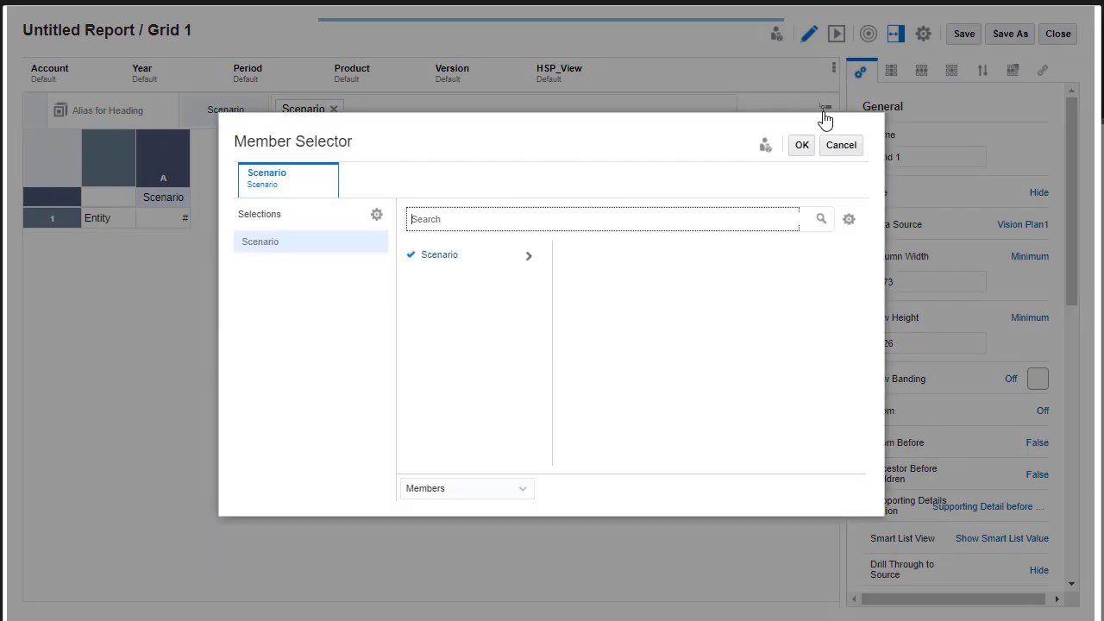
left_click(845, 148)
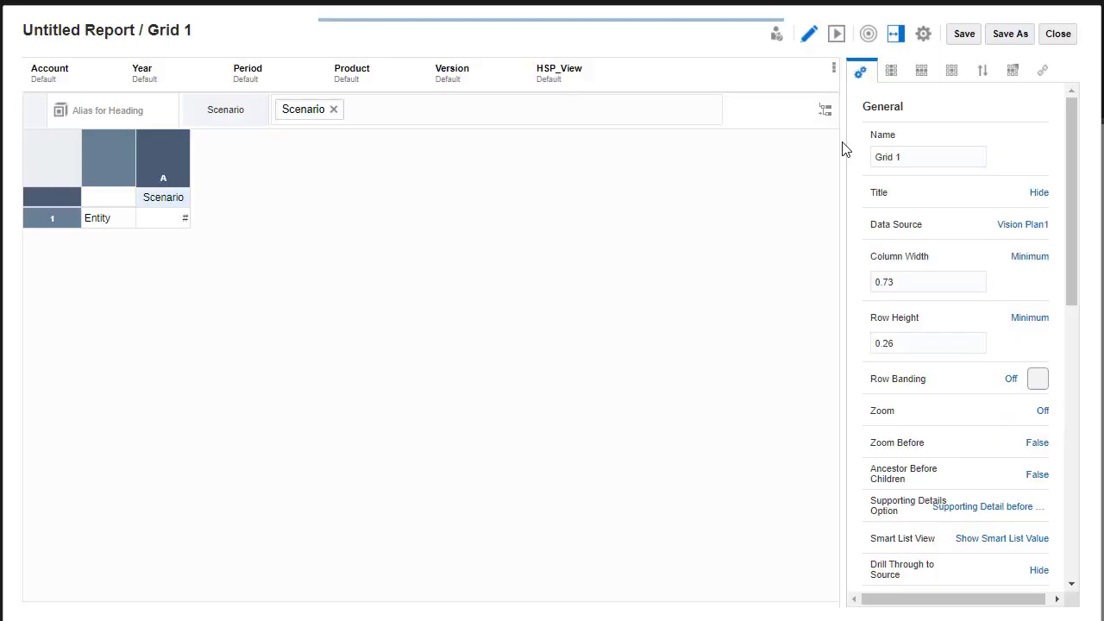
Set the Scenario column members to Actual, Plan and Act vs Plan.
right_click(185, 200)
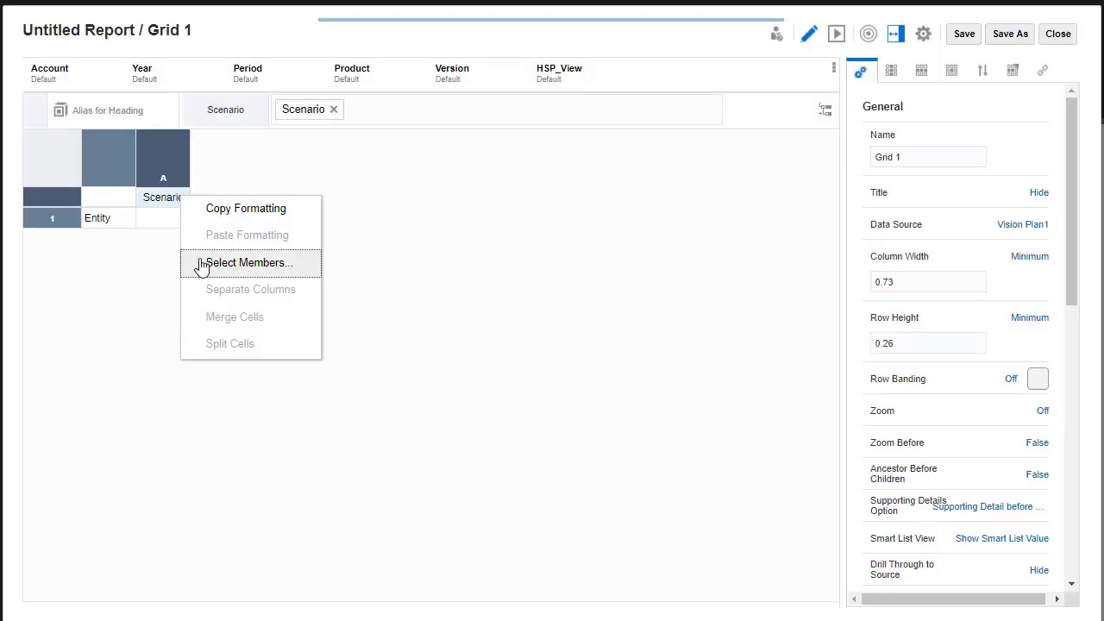
left_click(201, 266)
left_click(376, 214)
left_click(404, 257)
left_click(529, 255)
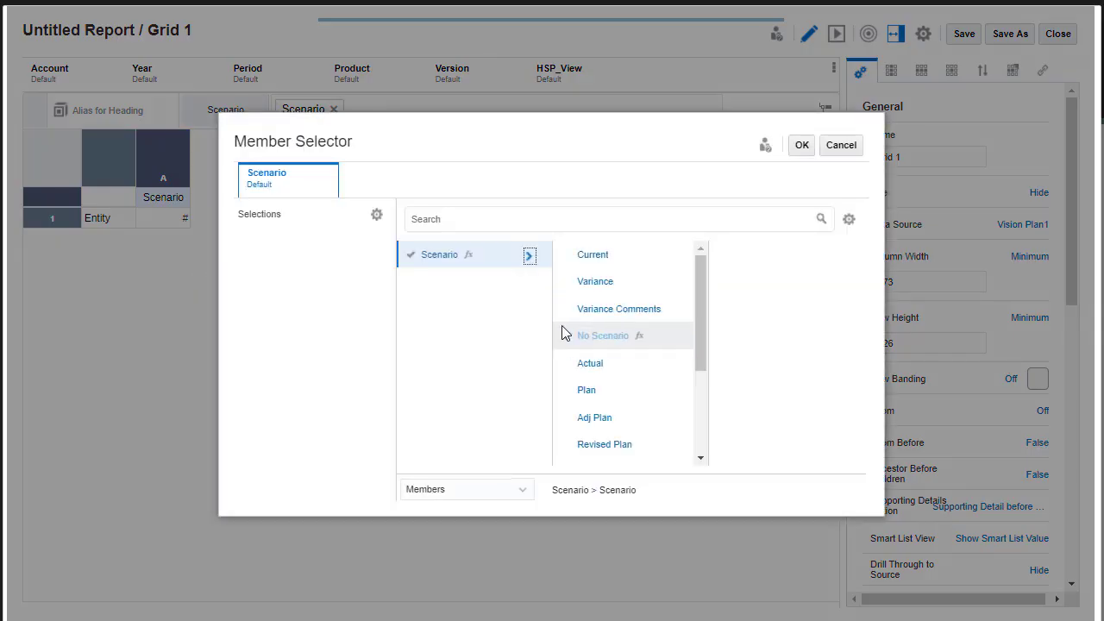
left_click(565, 363)
left_click(569, 390)
scroll(570, 397, "down", 2)
left_click(568, 341)
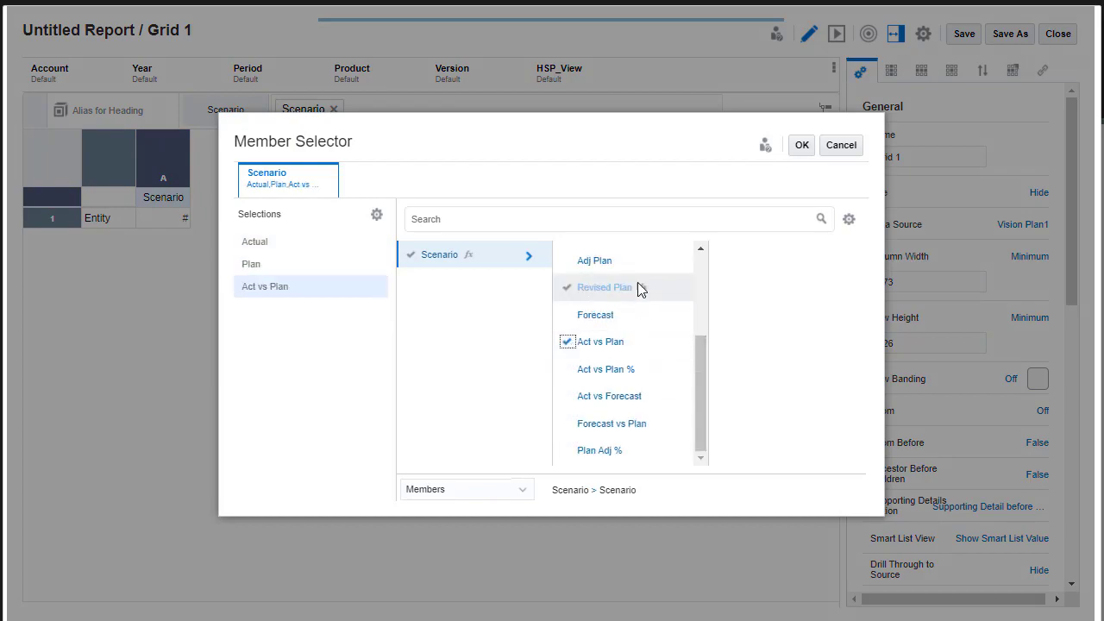
left_click(801, 145)
Set the Entity rows to Children of 403 plus 403 itself.
right_click(117, 218)
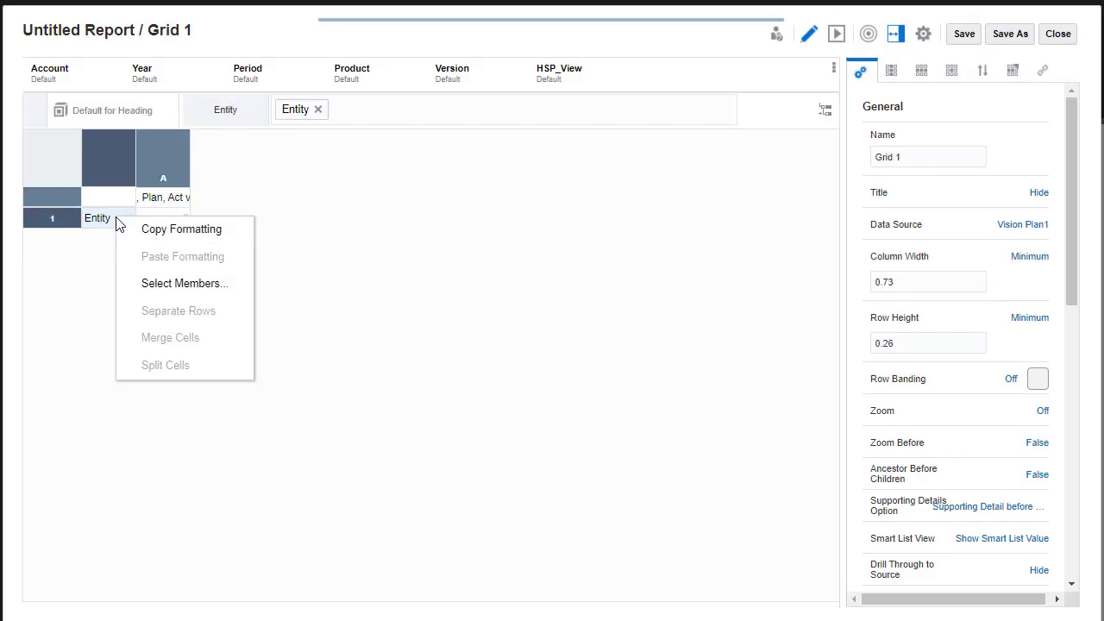
left_click(129, 283)
type("403")
key("Return")
left_click(448, 257)
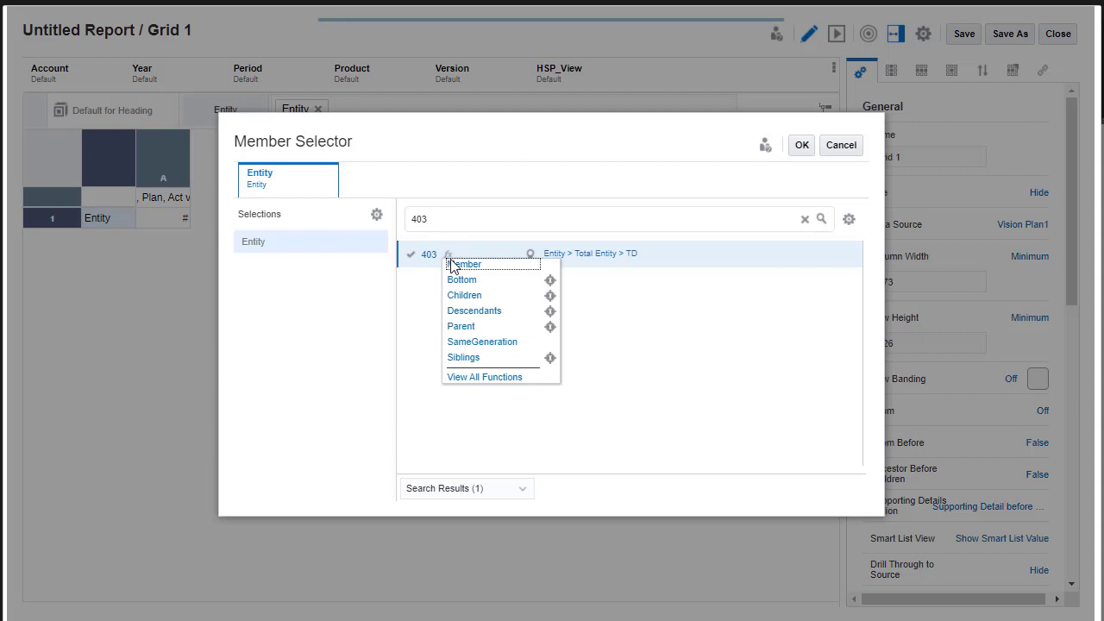
left_click(462, 296)
left_click(685, 230)
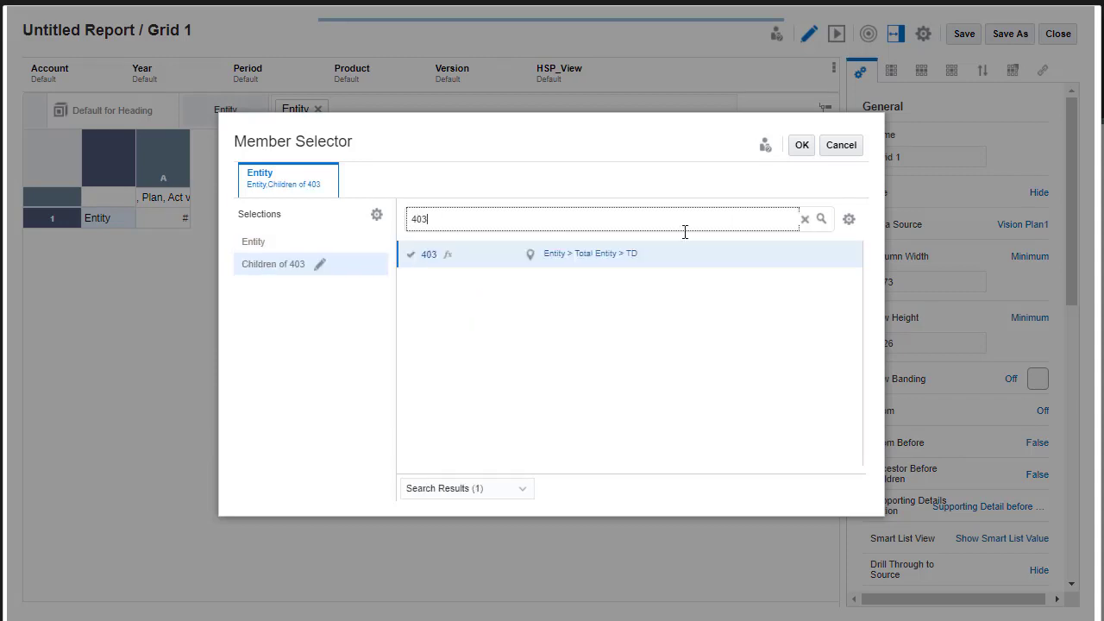
left_click(411, 254)
left_click(285, 243)
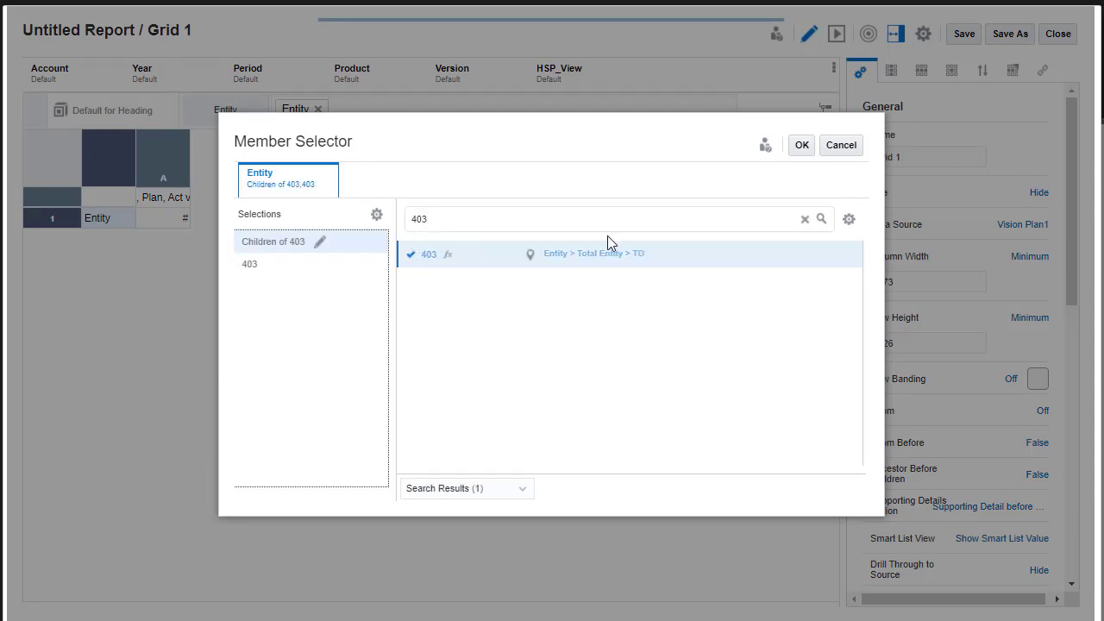
left_click(802, 145)
Split the Scenario members into separate columns and the Entity members into separate rows.
right_click(184, 199)
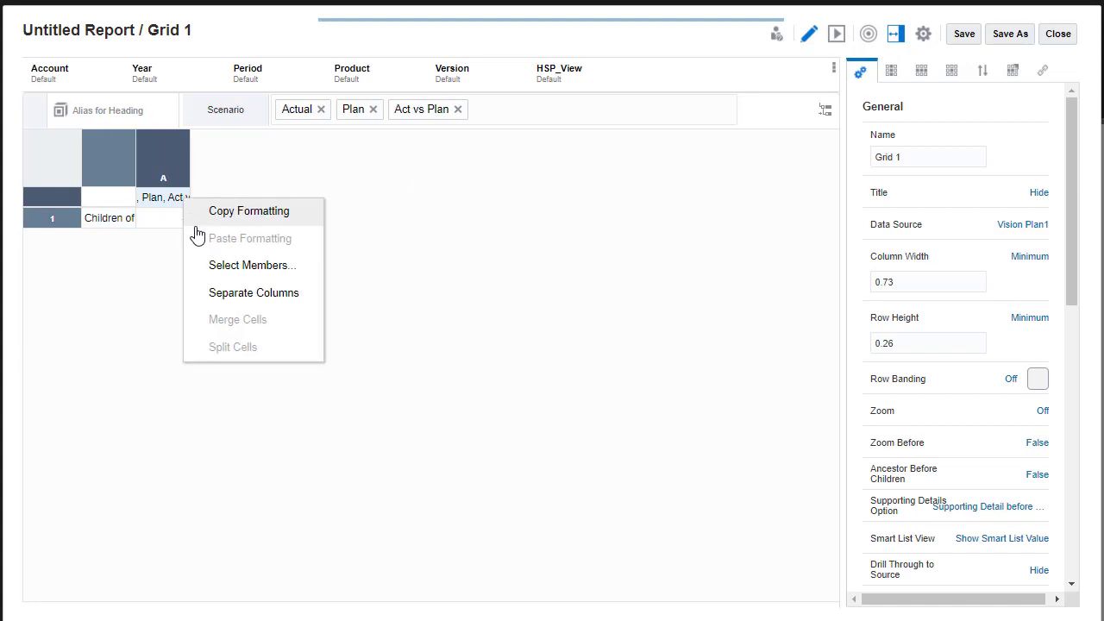
left_click(202, 288)
right_click(105, 218)
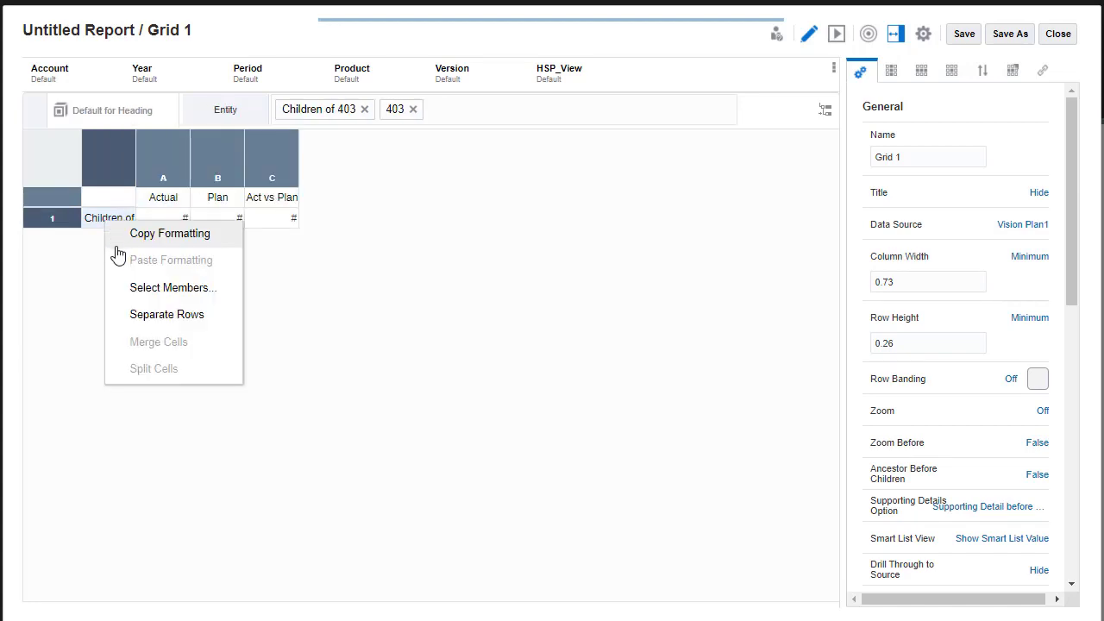
left_click(117, 316)
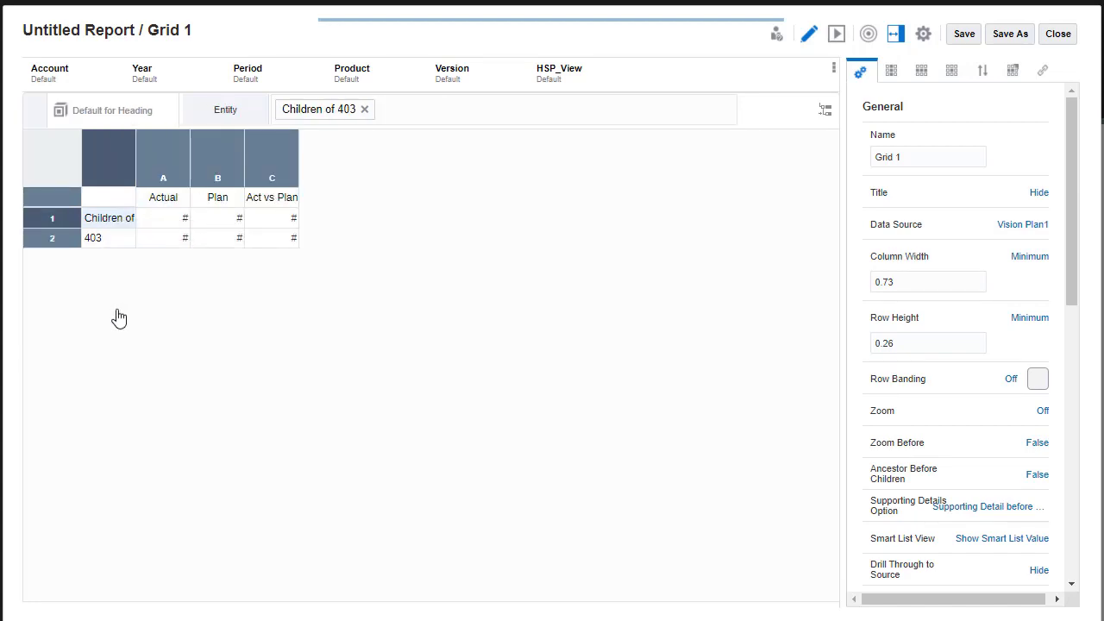
Insert a blank separator row above the 403 row.
right_click(68, 237)
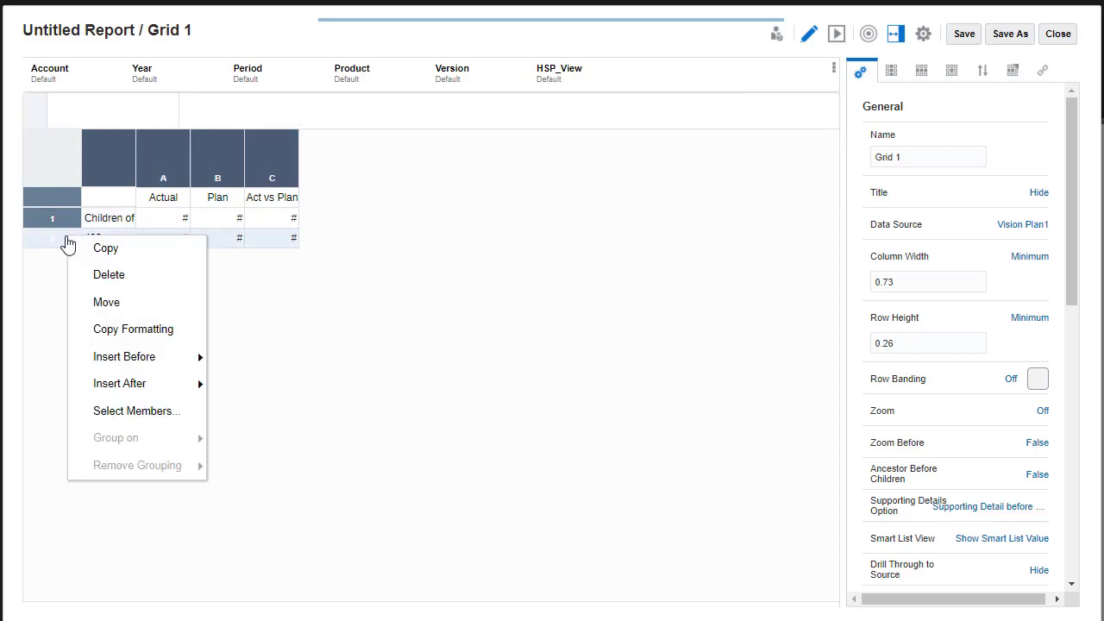
mouse_move(195, 360)
left_click(223, 441)
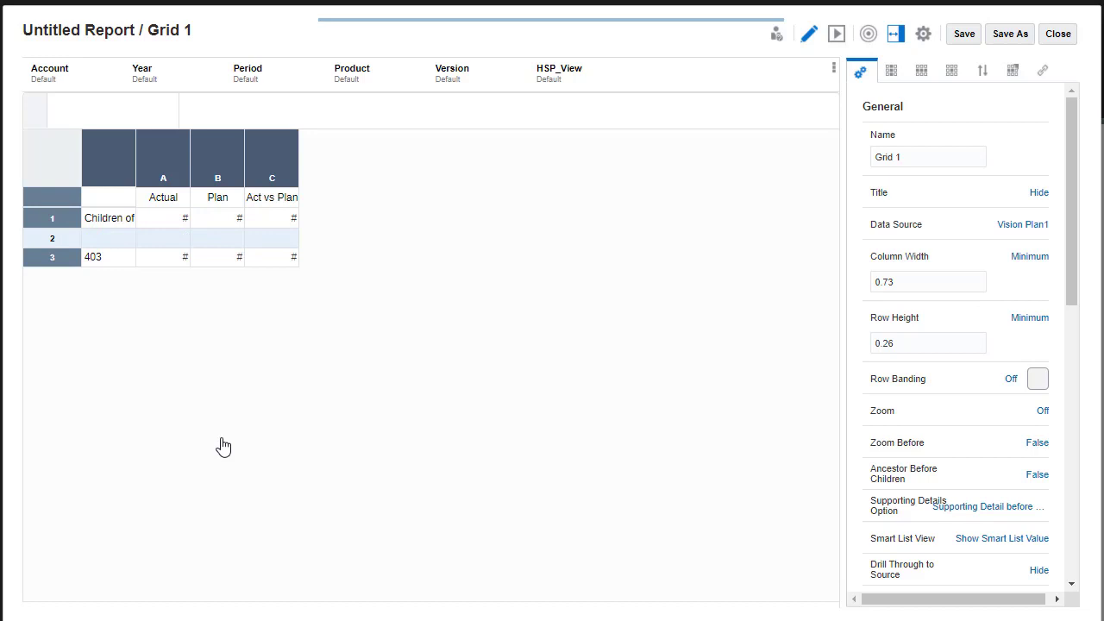
Add formula column D after Act vs Plan computing VARIANCEPERCENT([A],[B]).
right_click(285, 172)
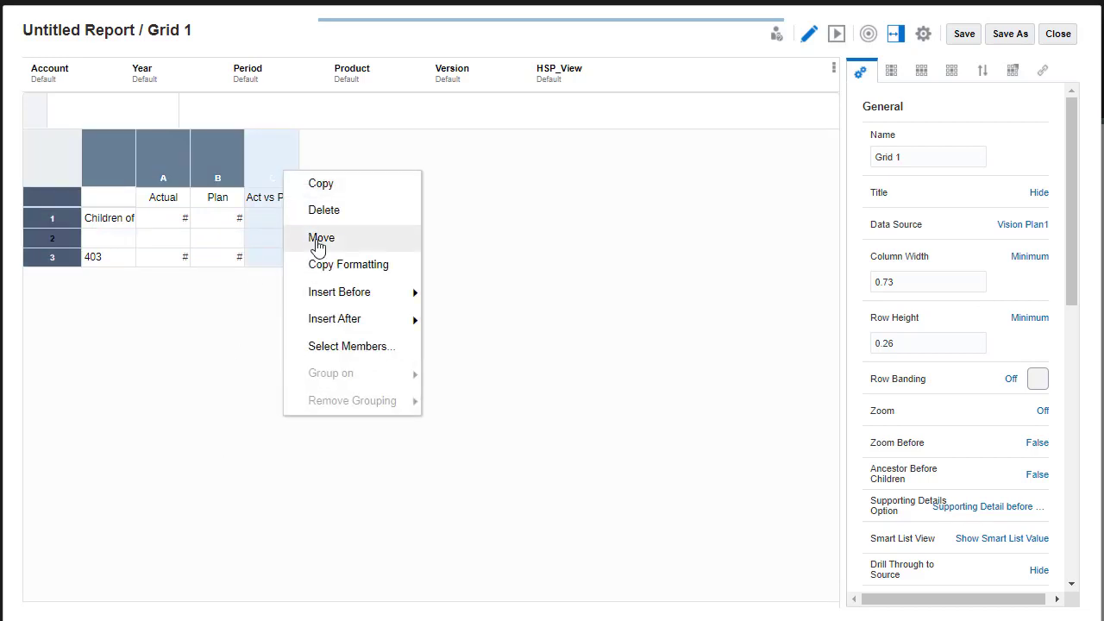
mouse_move(417, 333)
left_click(457, 346)
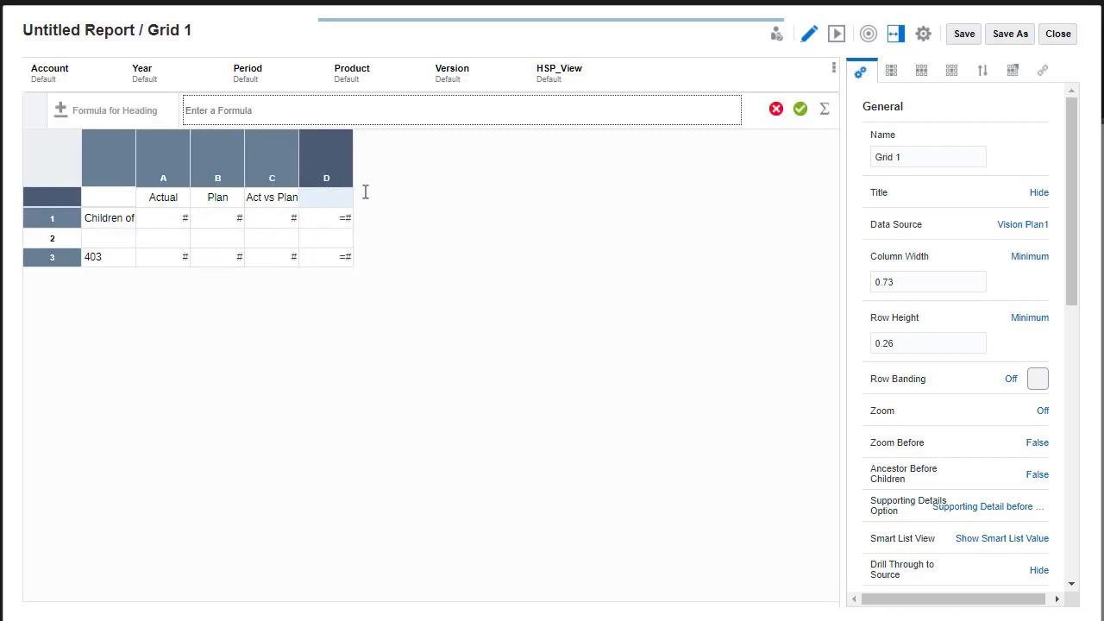
left_click(824, 111)
type("variance")
left_click(744, 203)
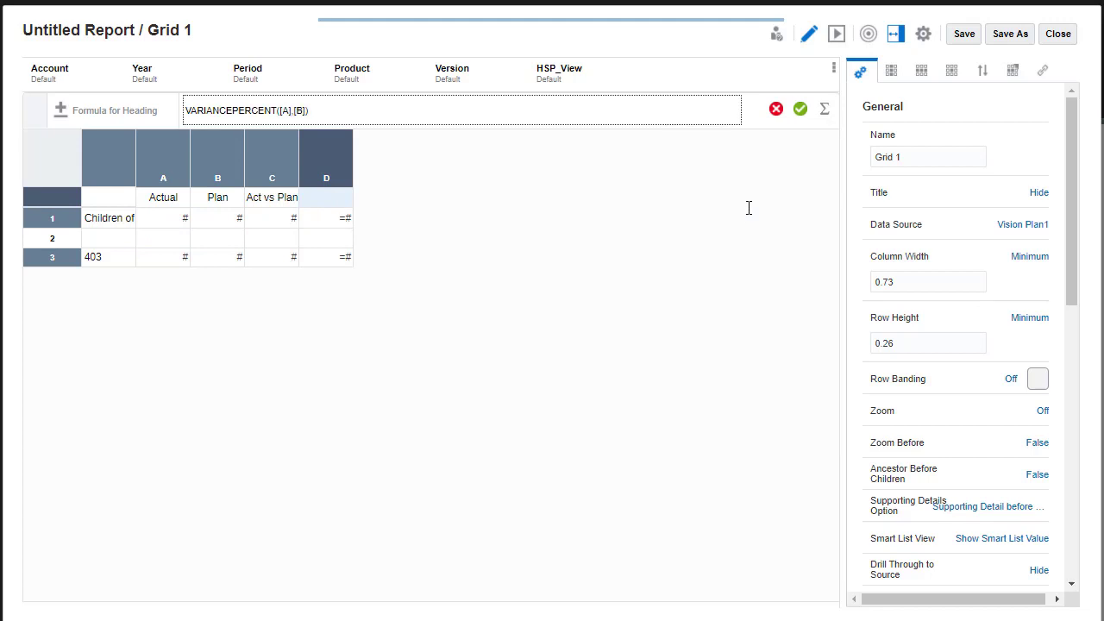
left_click(801, 109)
Give column D the heading 'Actual vs. Plan %'.
left_click(110, 114)
left_click_drag(97, 125, 73, 101)
type("Actual vs. Plan %")
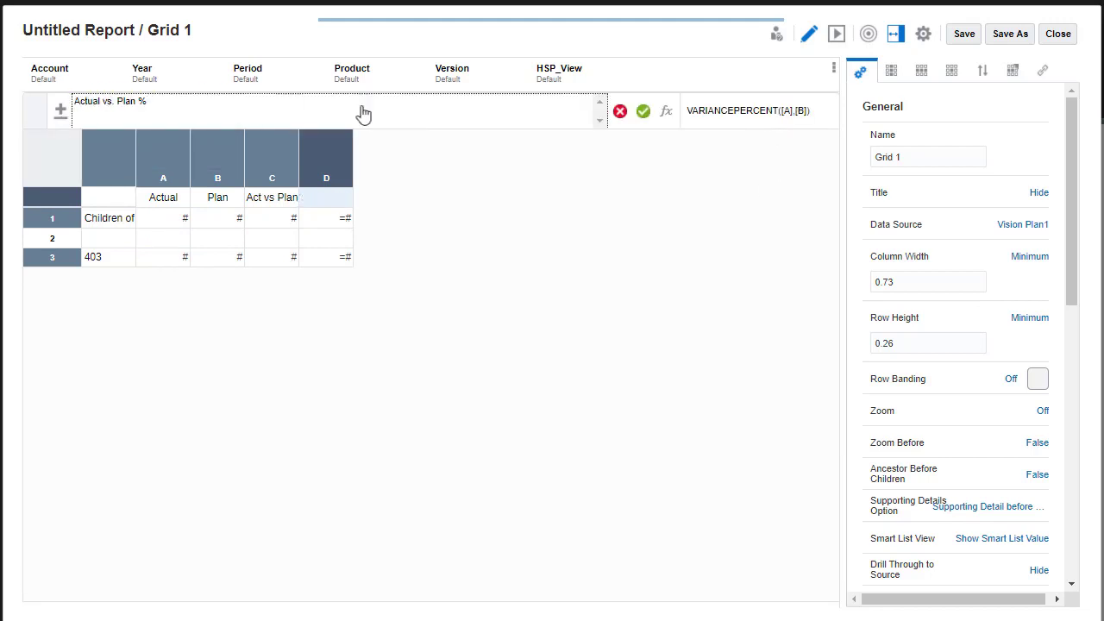
left_click(643, 111)
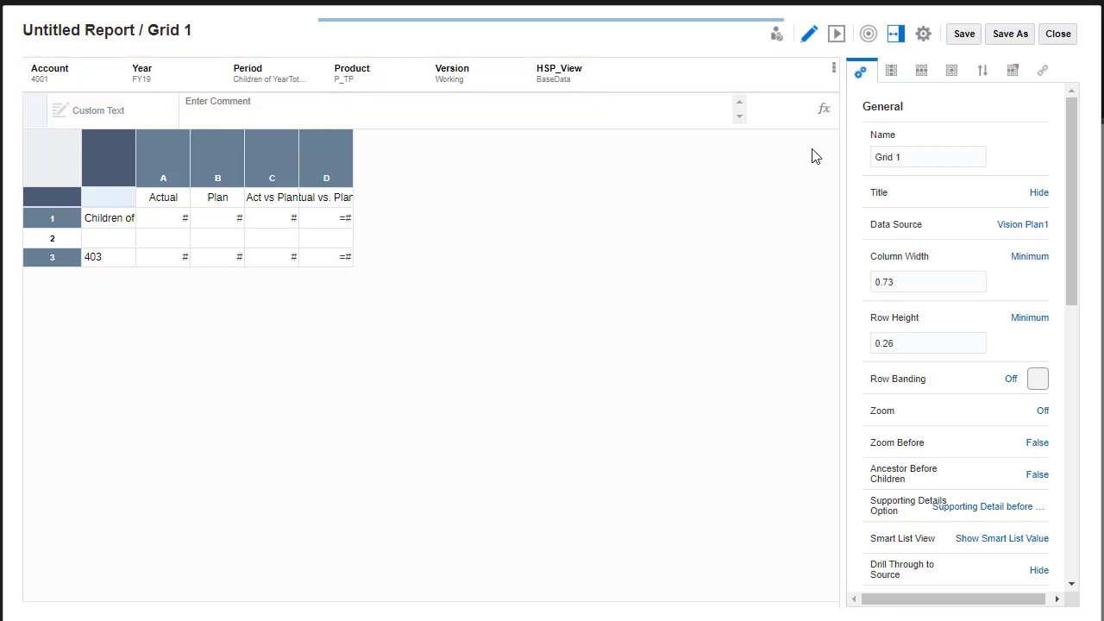
Preview the report with live data and change its Period to Q4.
left_click(836, 34)
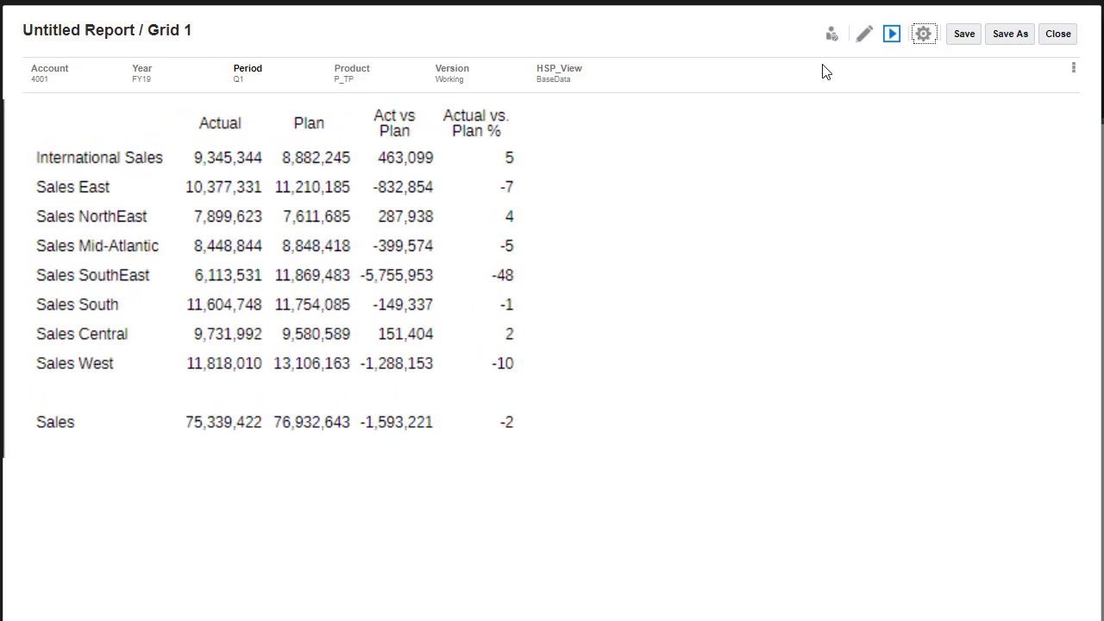
left_click(238, 79)
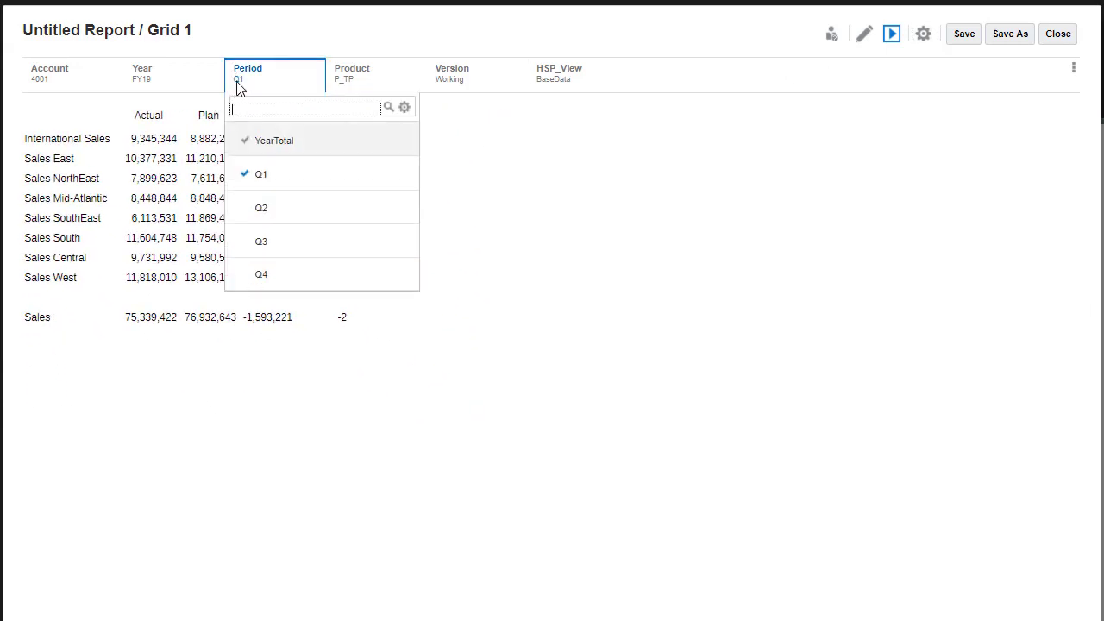
left_click(411, 275)
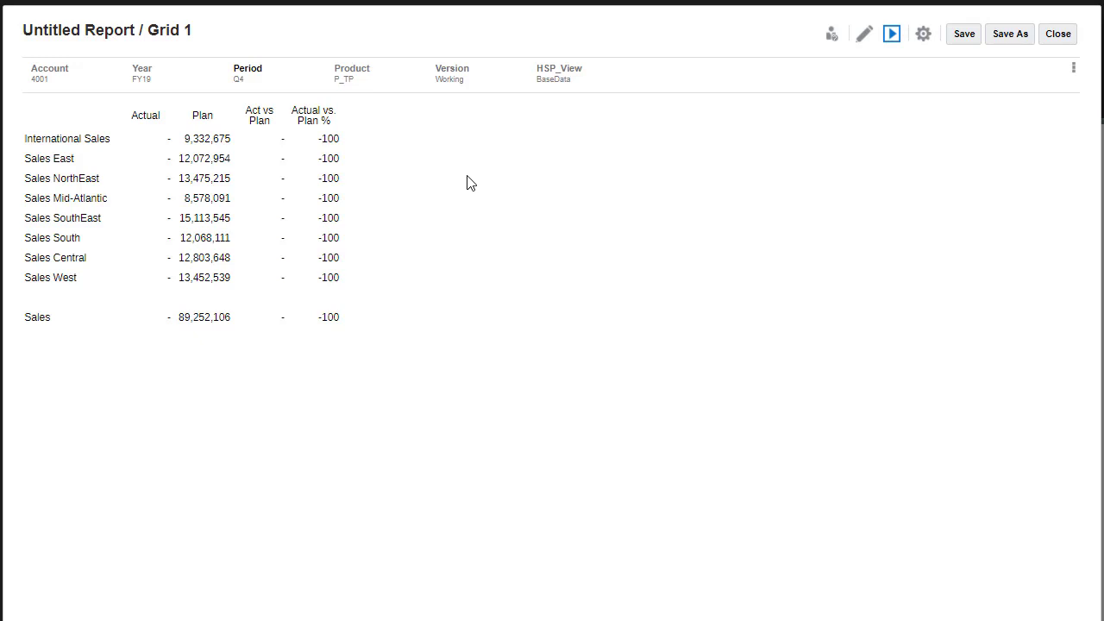
Back in the grid designer, set Suppression No Data to True.
left_click(863, 36)
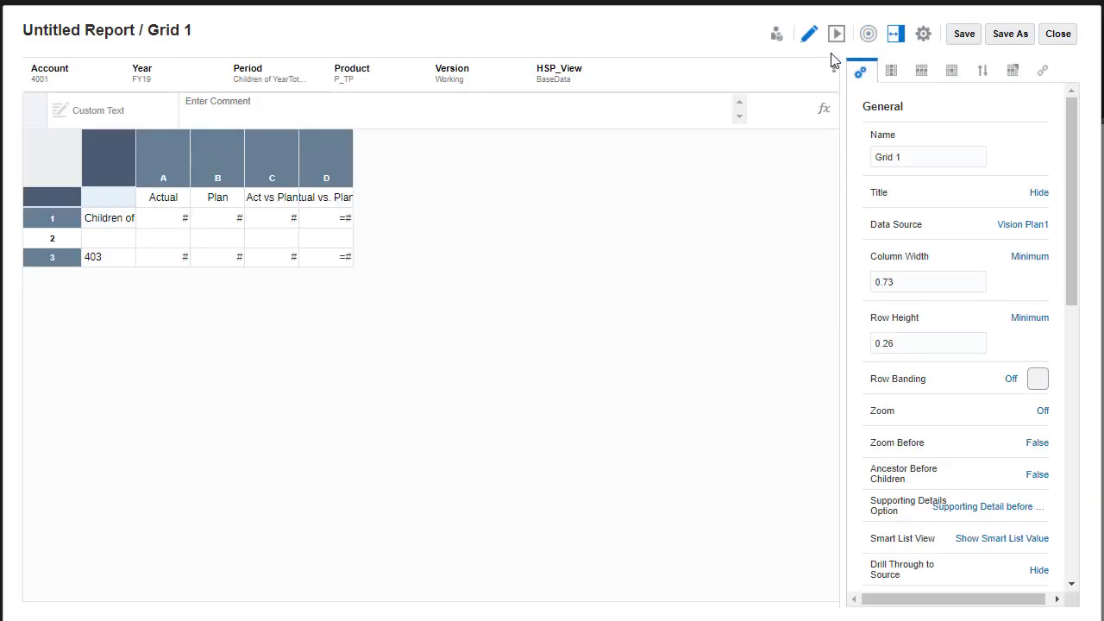
left_click(1072, 584)
left_click(1038, 288)
left_click(1071, 584)
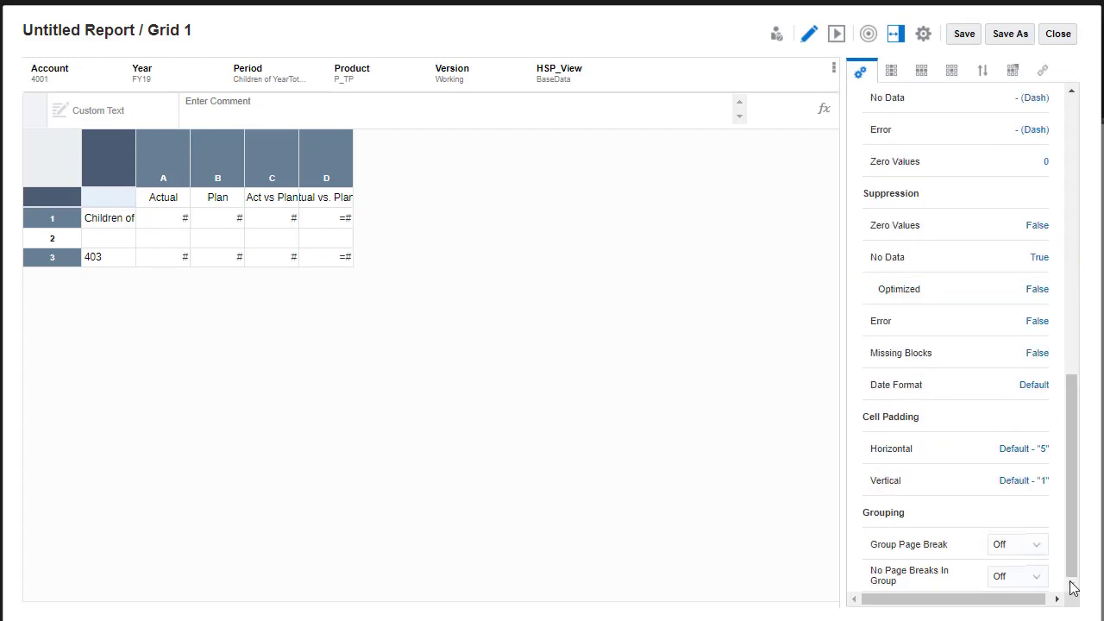
Format data cells A1 to D3 to show negative numbers in red parentheses.
left_click_drag(170, 222, 316, 263)
left_click(952, 70)
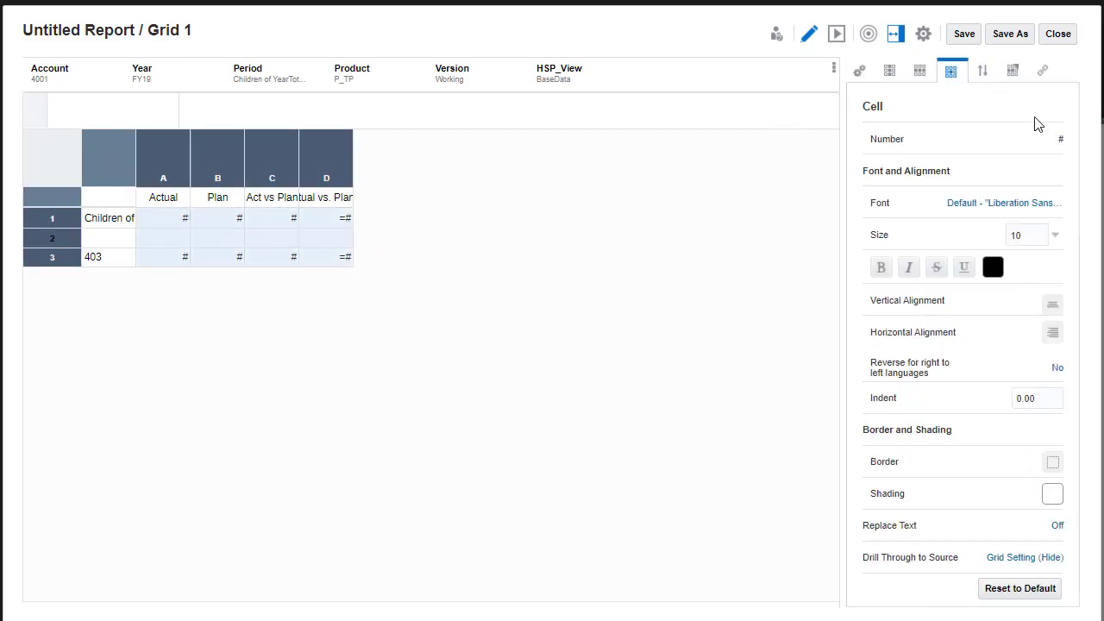
left_click(1049, 138)
left_click(995, 242)
left_click(995, 270)
type(")")
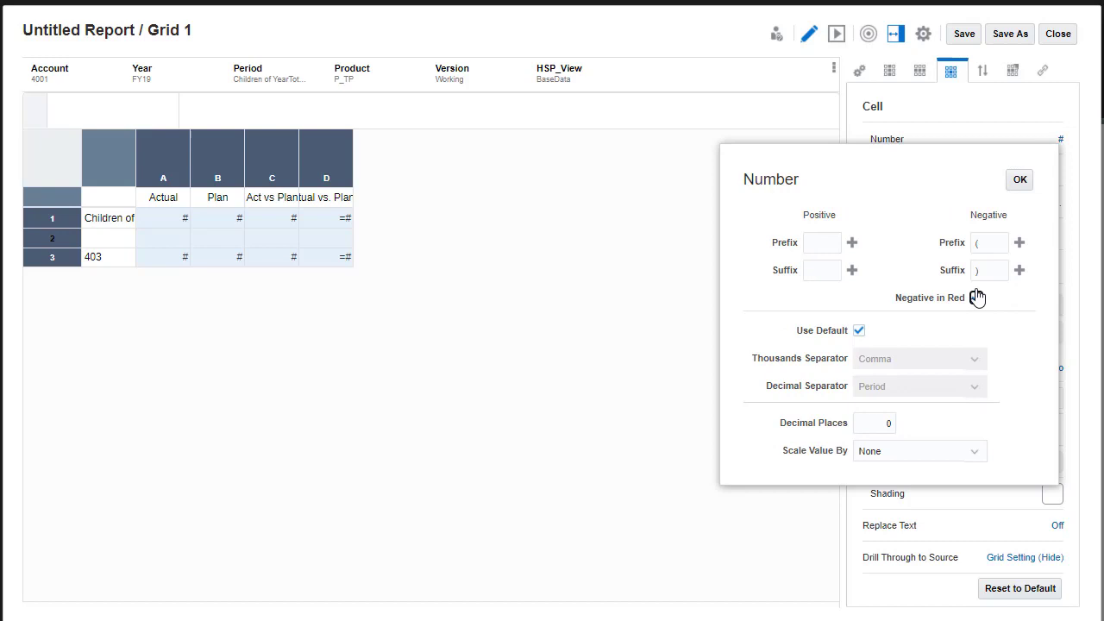
left_click(1018, 181)
Give the four column headers white text on dark blue #003463 shading.
left_click(170, 197)
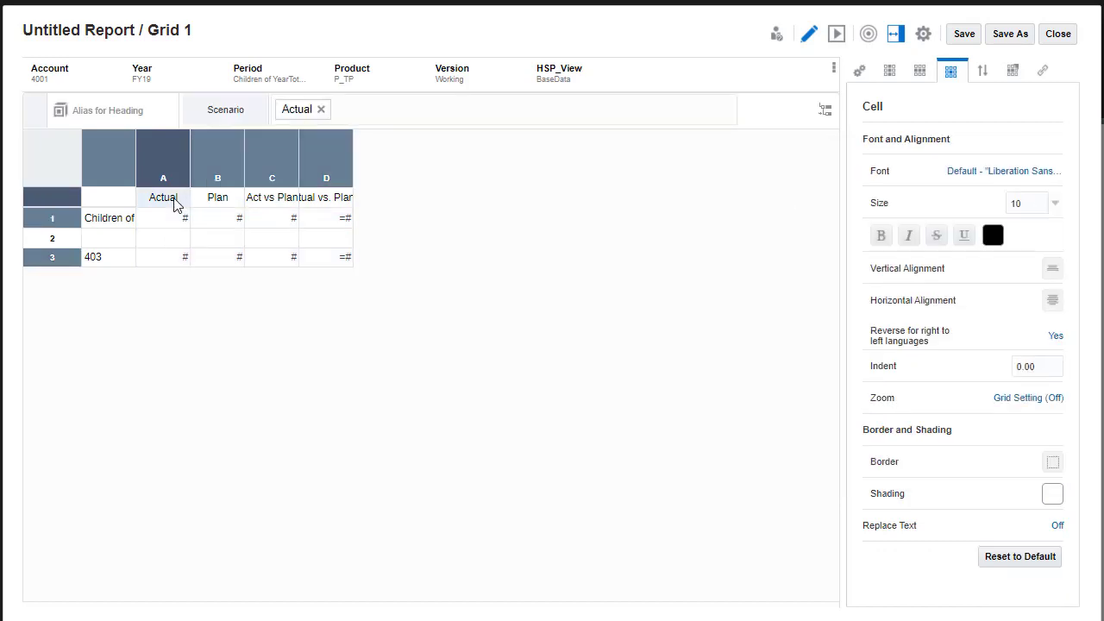
left_click(316, 204, "shift")
left_click(993, 235)
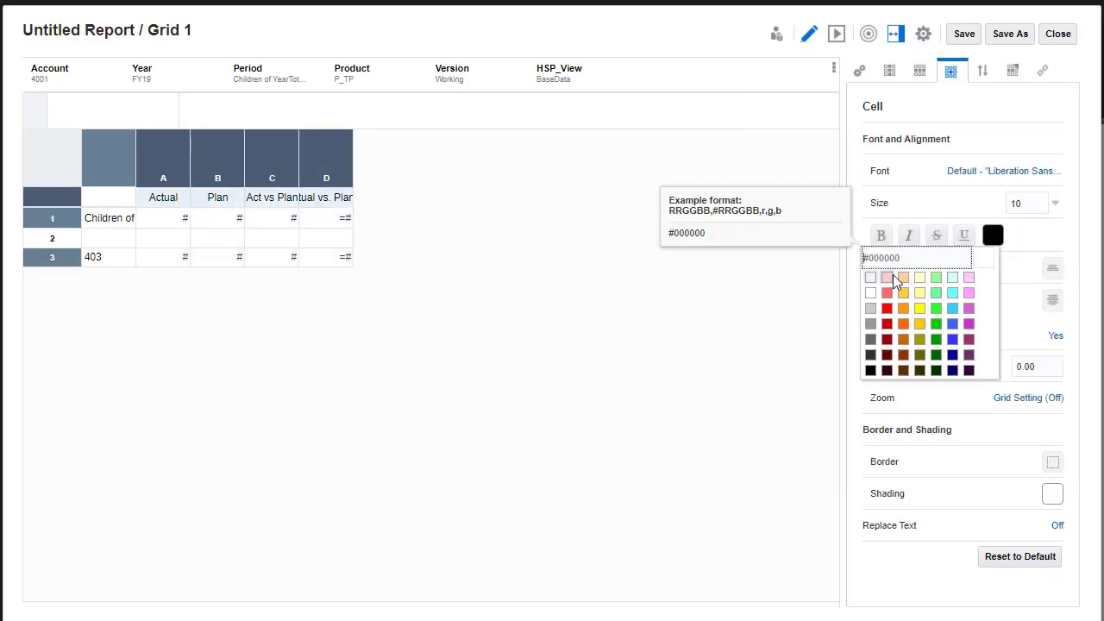
left_click(894, 276)
left_click(1051, 492)
left_click(966, 356)
type("#003463")
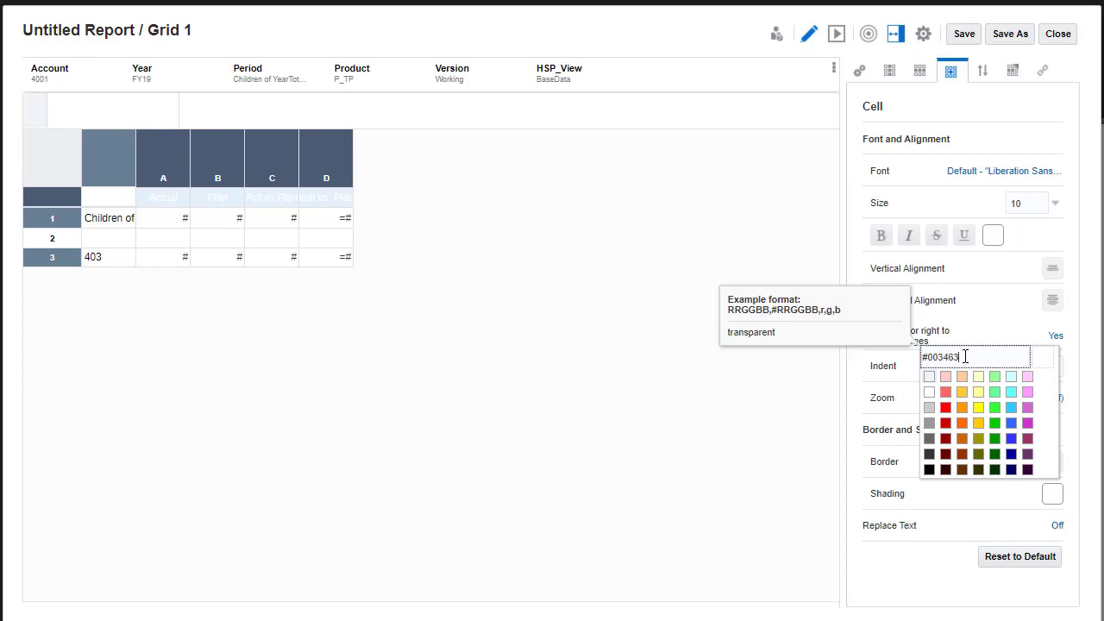
key("Return")
Format variance column D rows 1–3 as #.##% with a % suffix and 2 decimals.
left_click(337, 220)
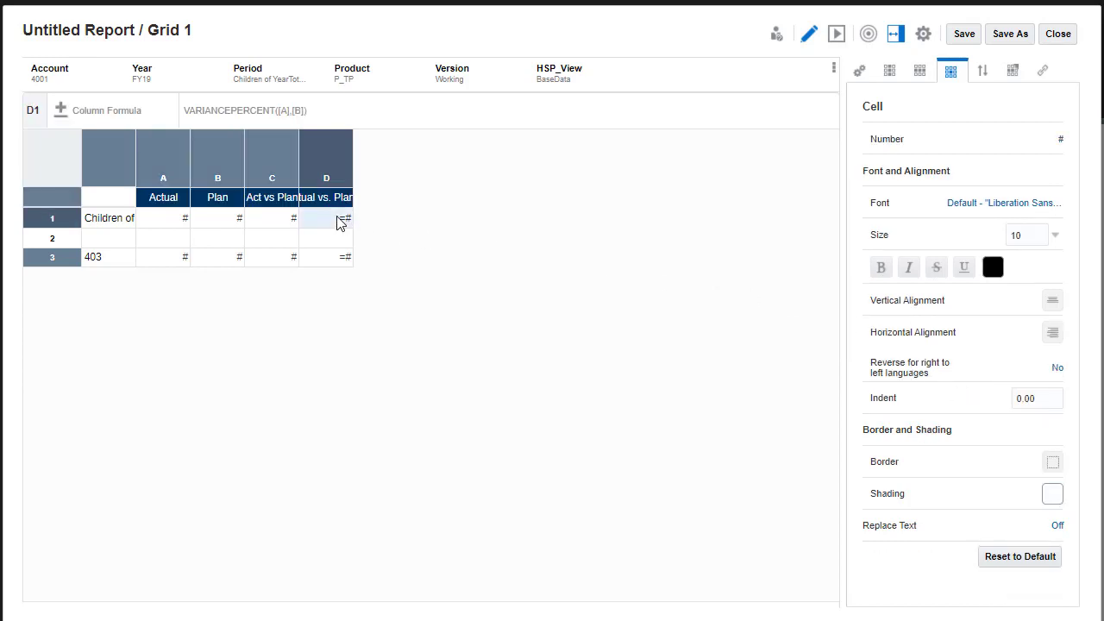
left_click(328, 264, "shift")
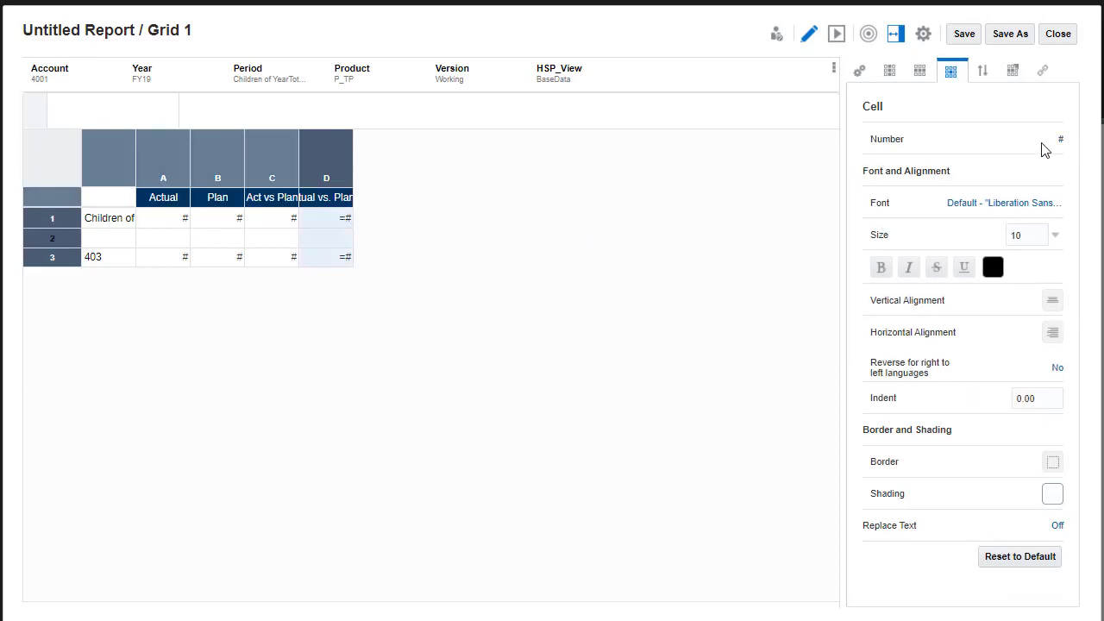
left_click(1044, 147)
left_click(809, 269)
type("%")
left_click(968, 271)
type("%")
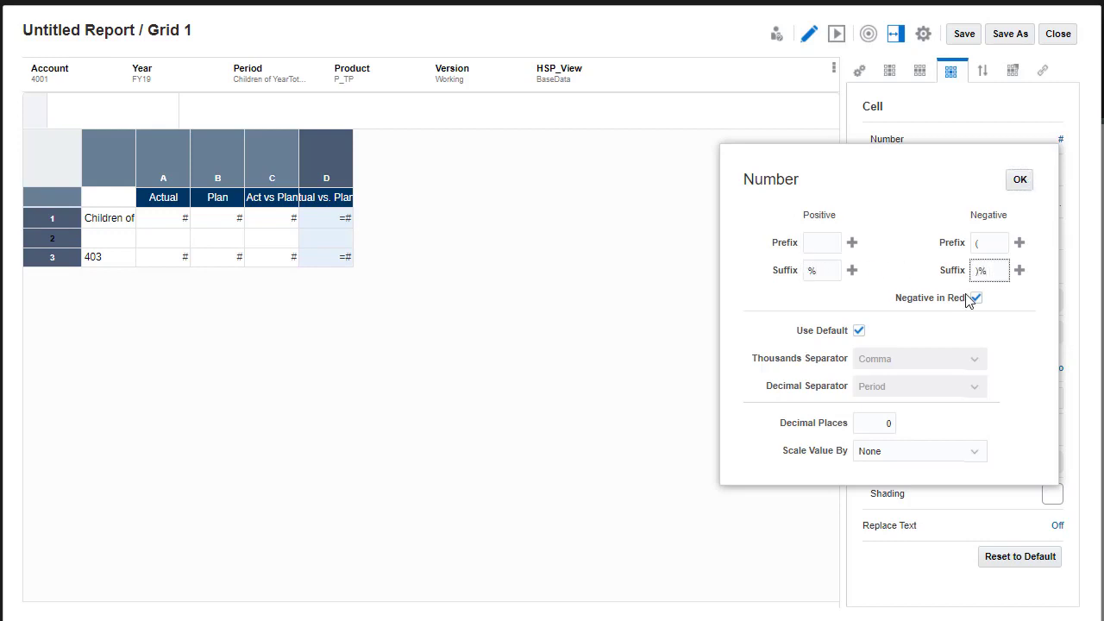
double_click(891, 418)
left_click(1016, 185)
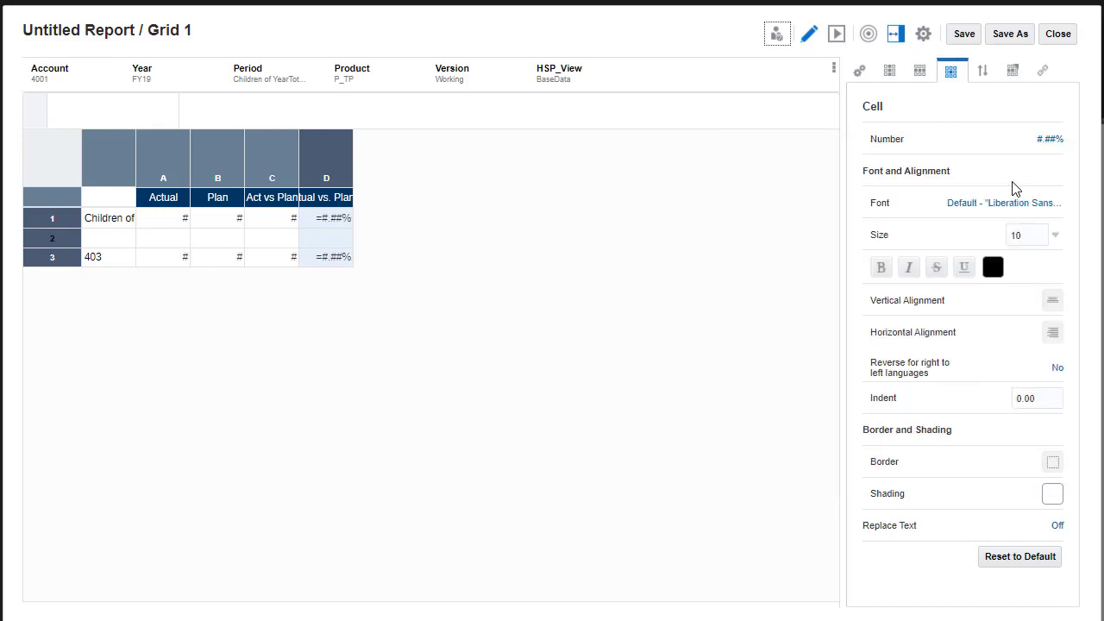
Check the formatted preview, then start saving the report as 'Revenue by Territory'.
left_click(836, 36)
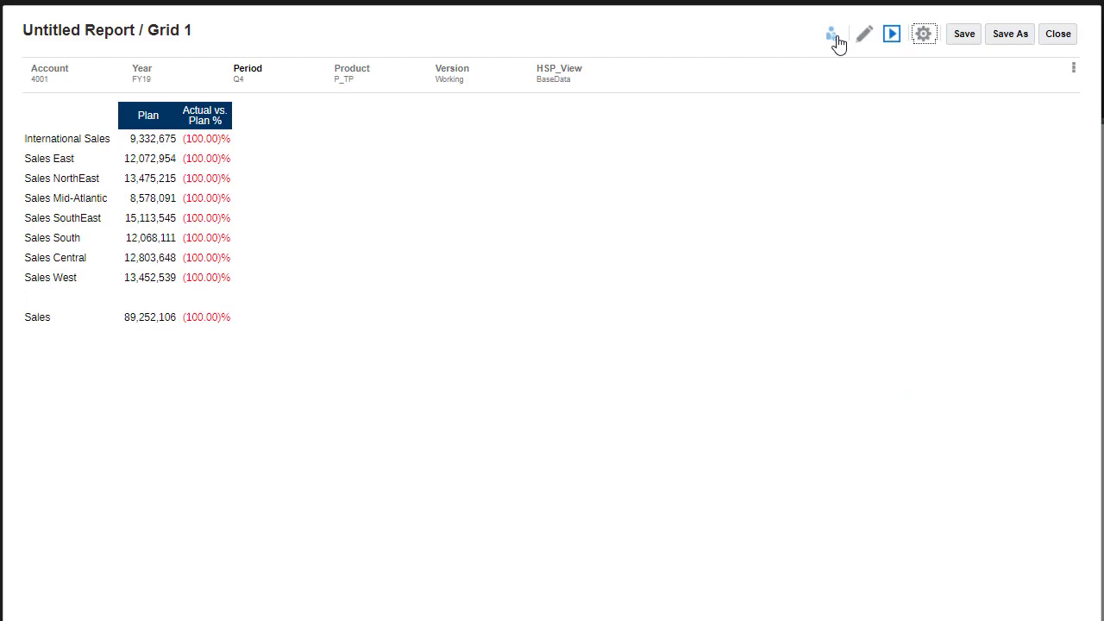
left_click(1056, 38)
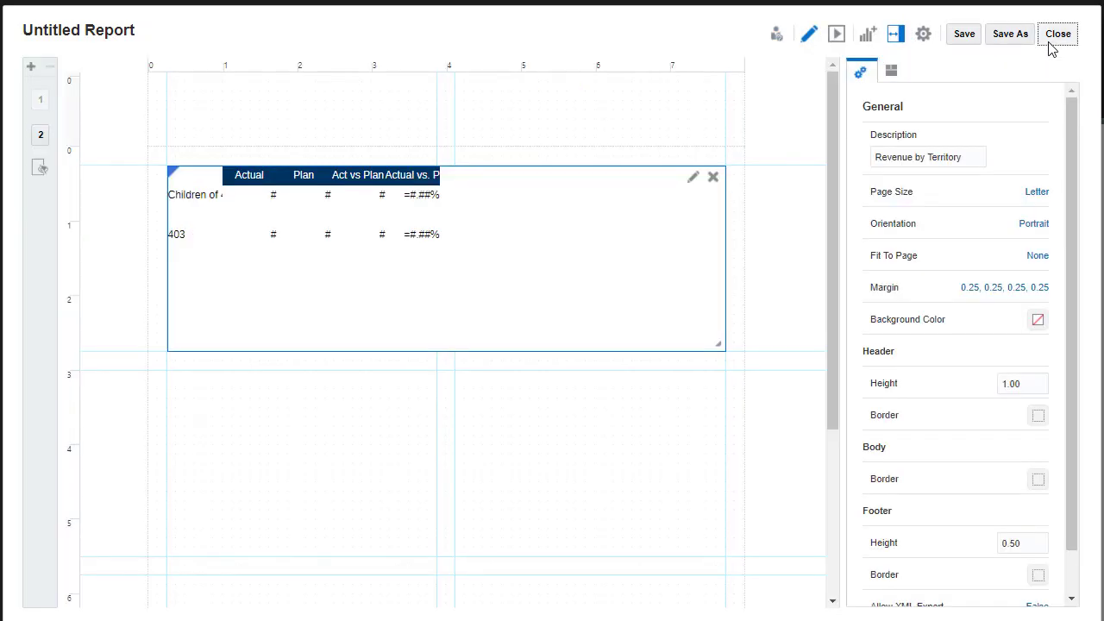
left_click(963, 35)
type("Revenue by T")
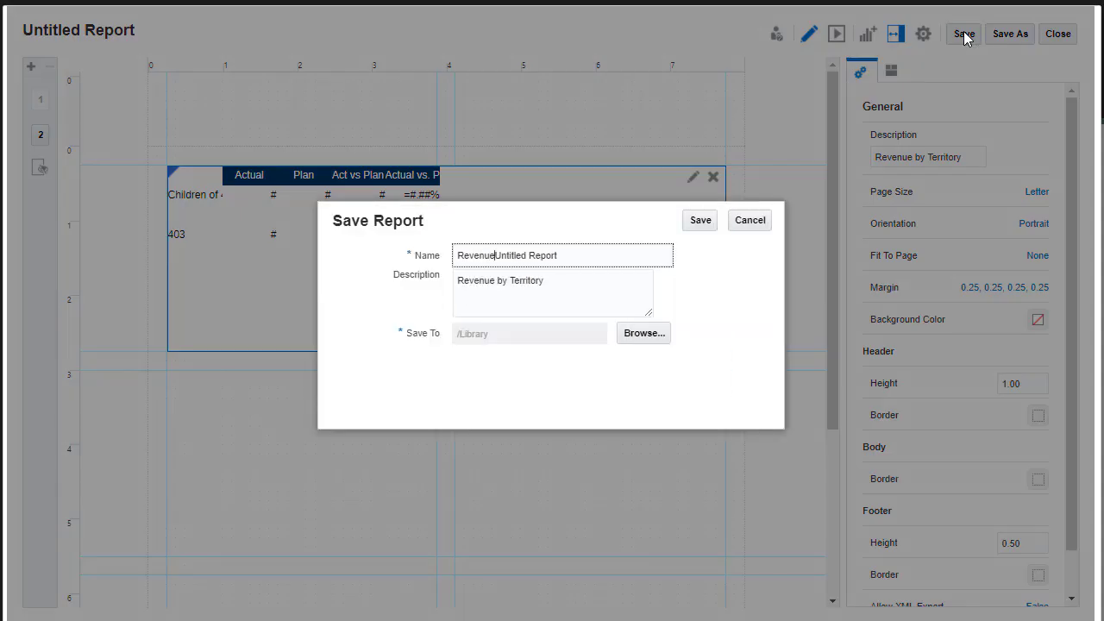
type("erritory")
key("shift+End")
key("Delete")
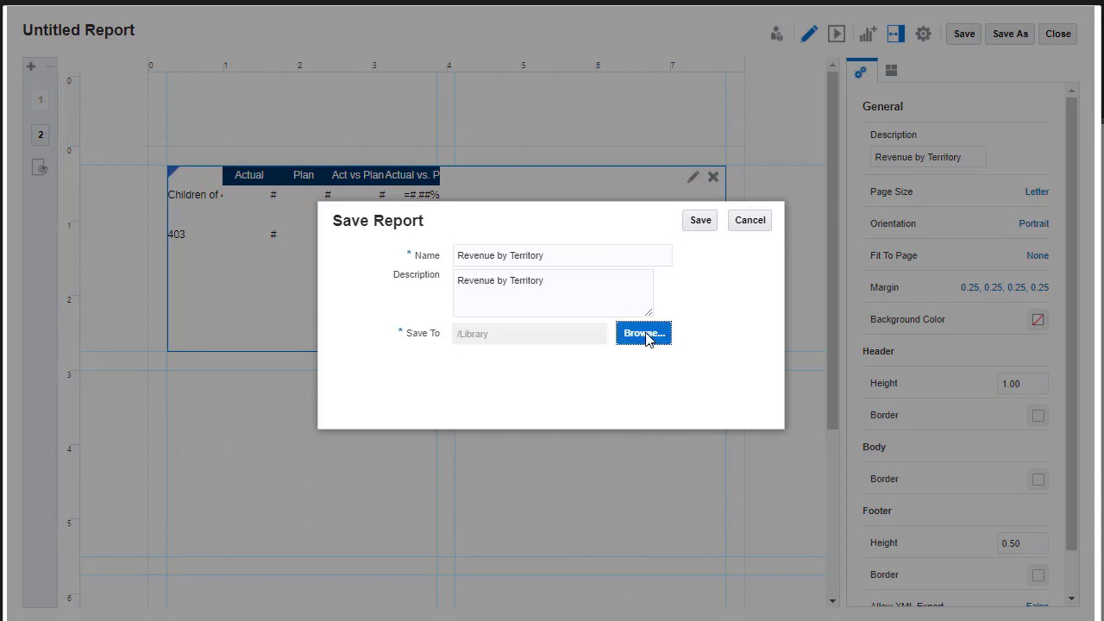
Save it to Library/Revenue, close the designer, and expand the Revenue folder to show it.
left_click(644, 333)
left_click(320, 388)
left_click(834, 95)
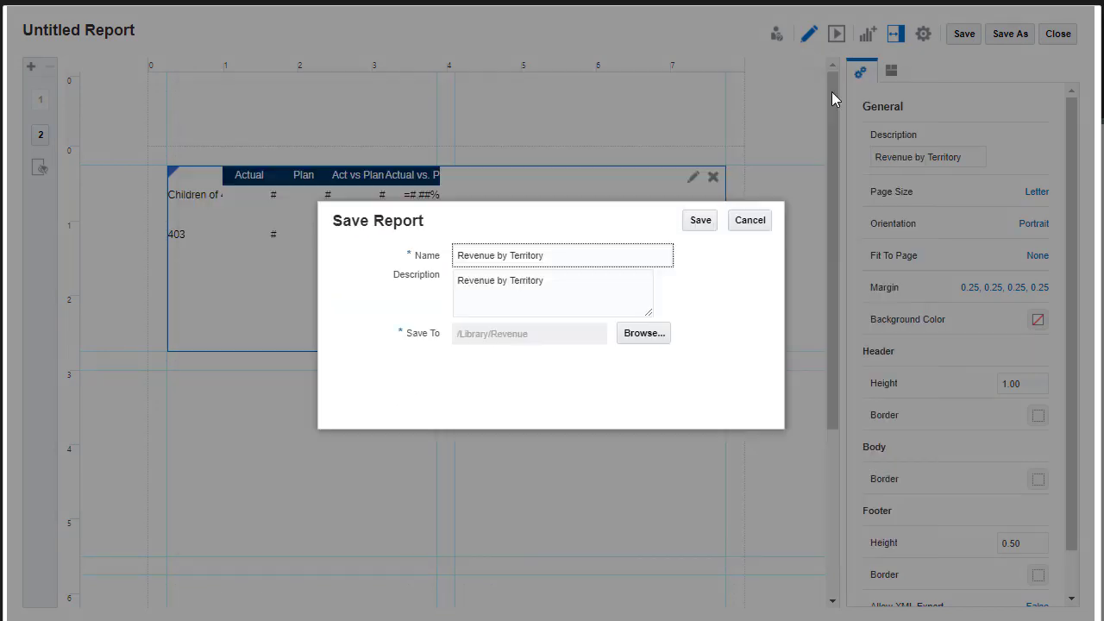
left_click(700, 221)
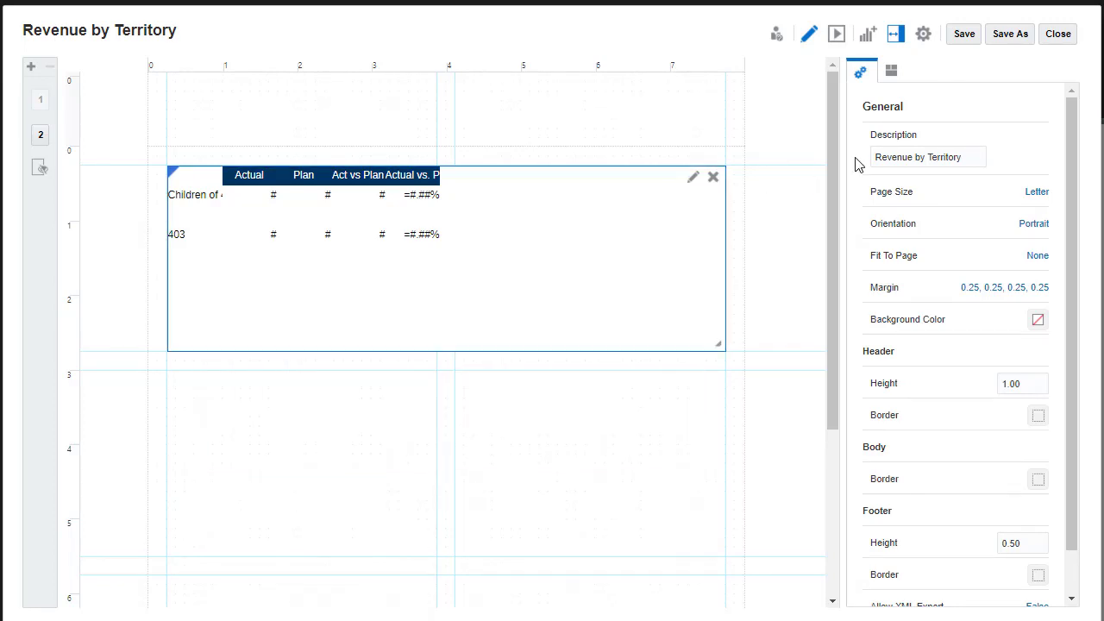
left_click(1058, 34)
left_click(89, 488)
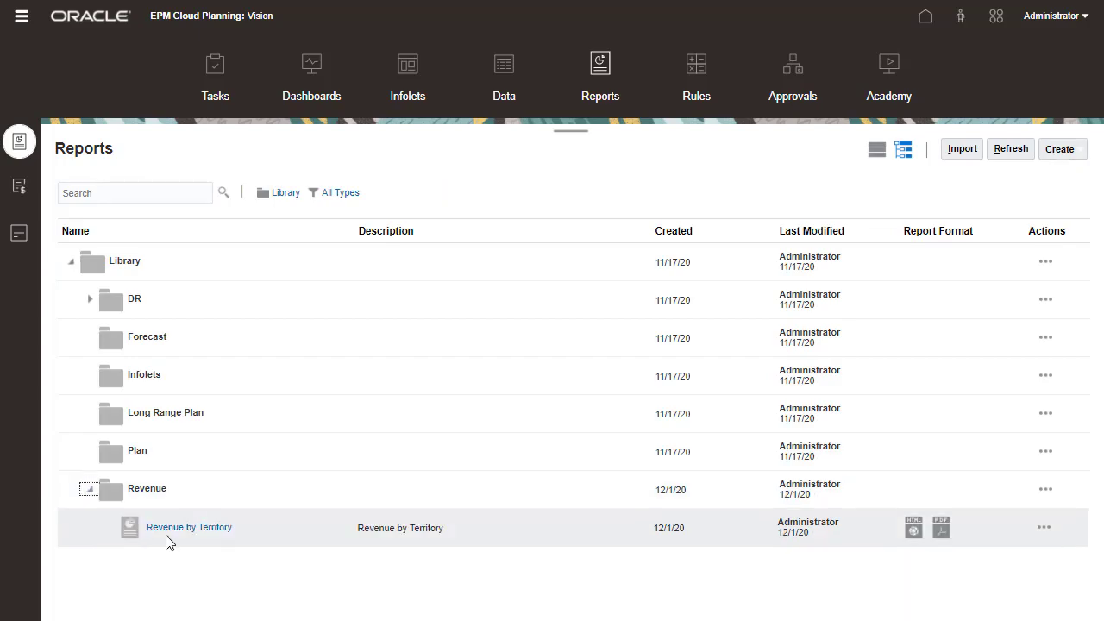